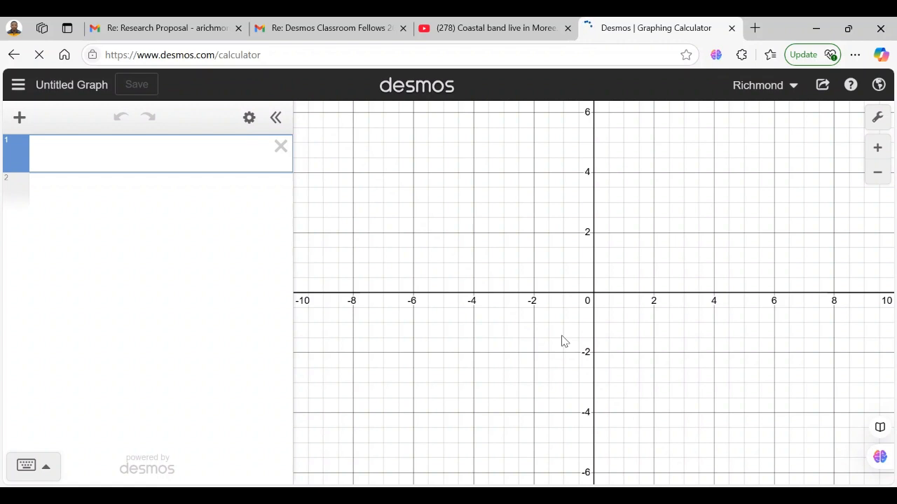
Graph the vertical segment x = 2 restricted to {2 ≤ y ≤ 6} as the first expression.
{"action": "type", "text": "x=2"}
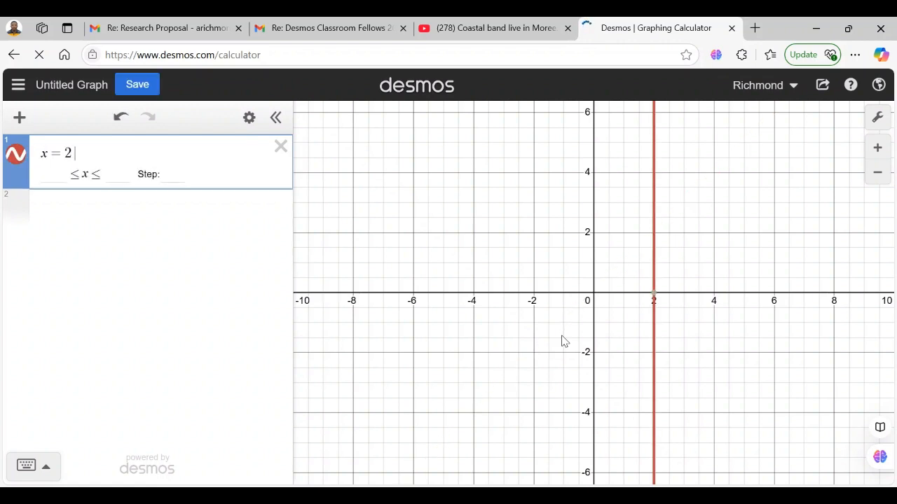
{"action": "type", "text": "{2"}
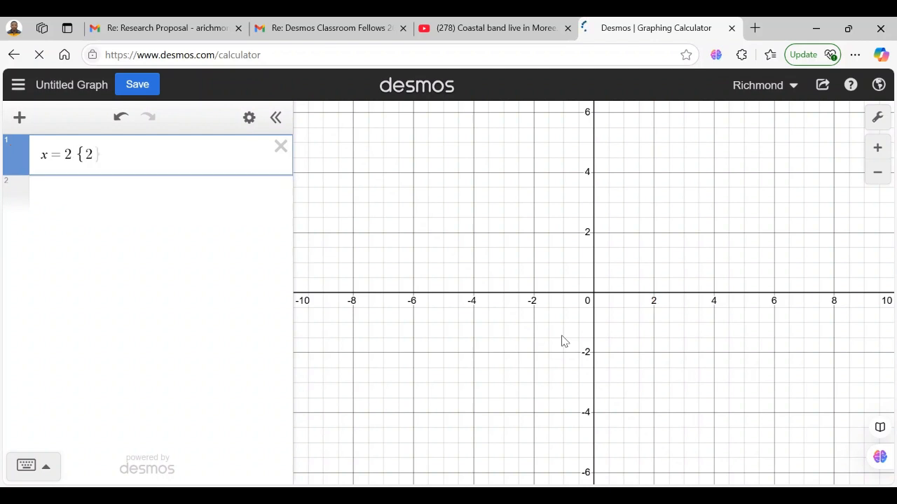
{"action": "type", "text": "<"}
{"action": "type", "text": "y"}
{"action": "type", "text": "<"}
{"action": "type", "text": "6"}
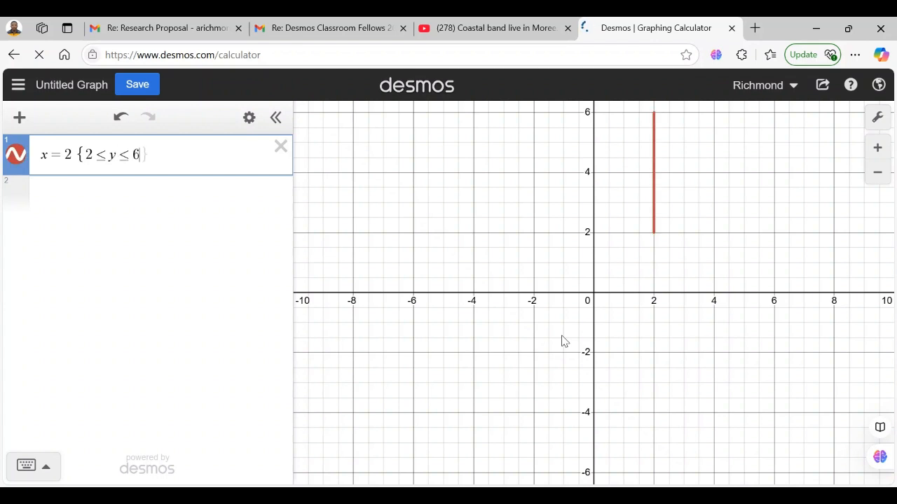
Add the vertical segment x = 8 restricted to {2 ≤ y ≤ 6} as the second expression.
{"action": "left_click", "coordinate": [98, 195]}
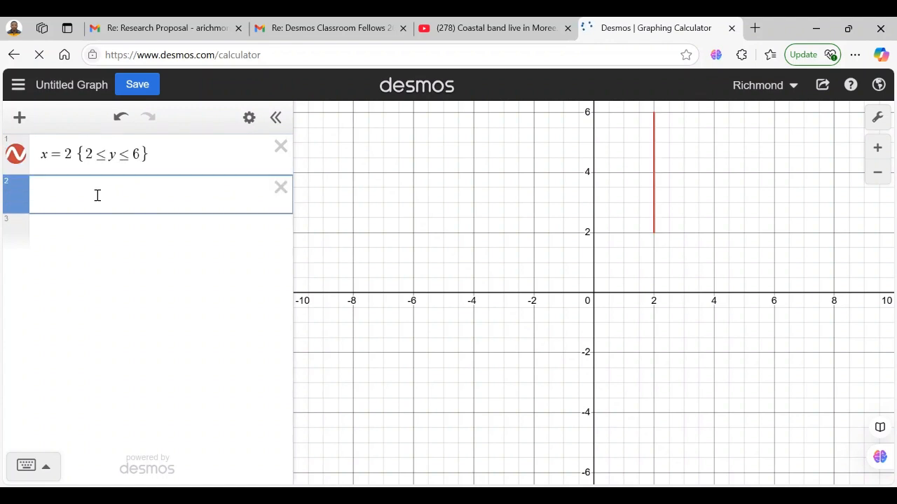
{"action": "type", "text": "x=8"}
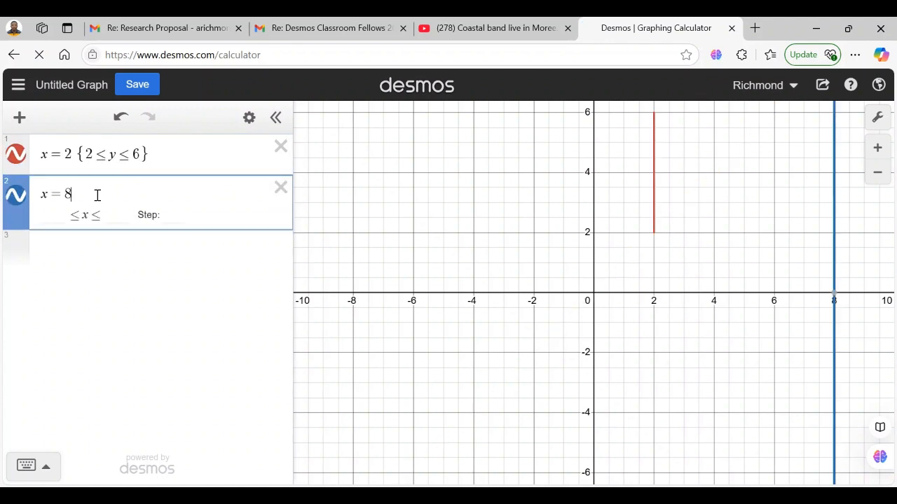
{"action": "type", "text": "{2"}
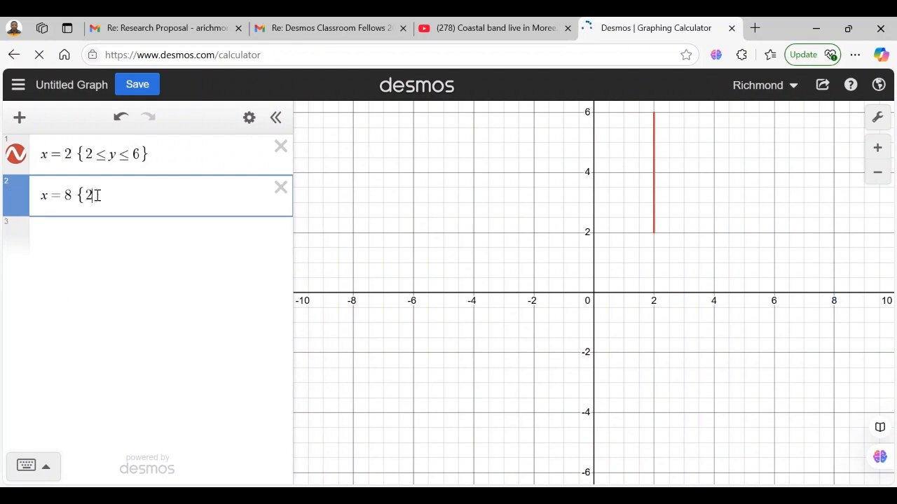
{"action": "type", "text": "<"}
{"action": "type", "text": "y"}
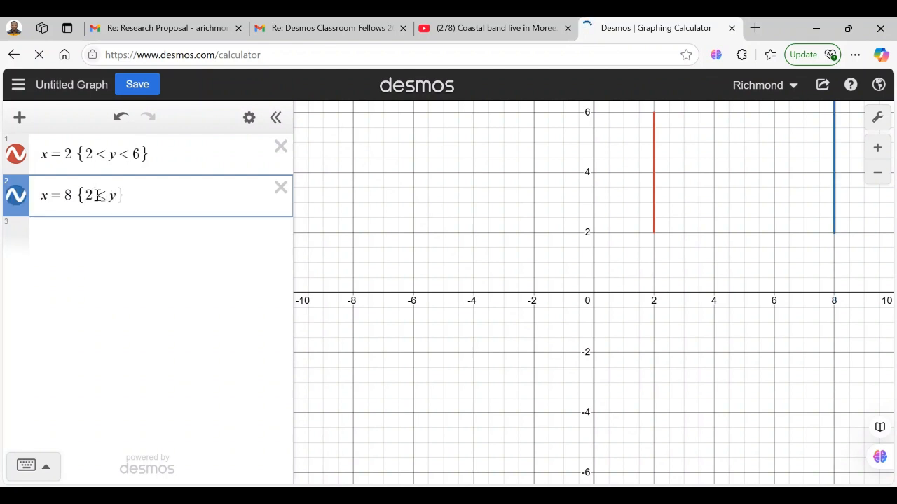
{"action": "type", "text": "<=6"}
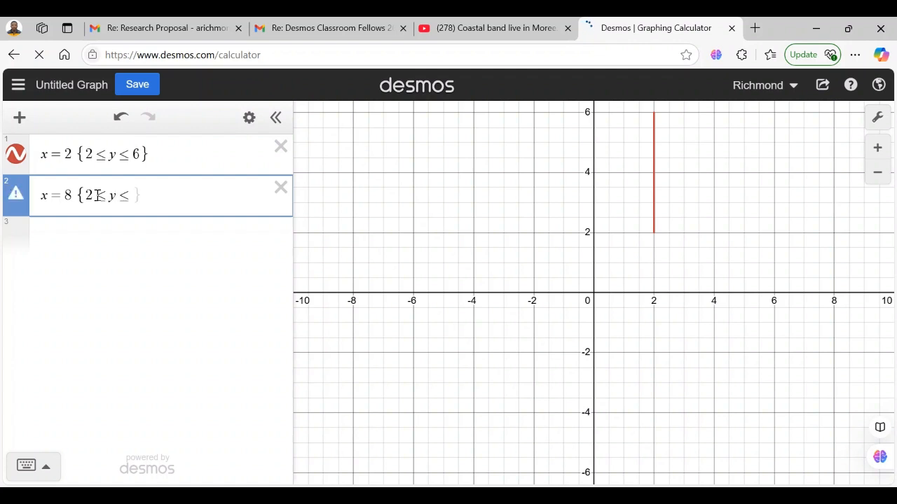
Add the horizontal segment y = 2 restricted to {2 ≤ x ≤ 8} as the third expression.
{"action": "left_click", "coordinate": [64, 233]}
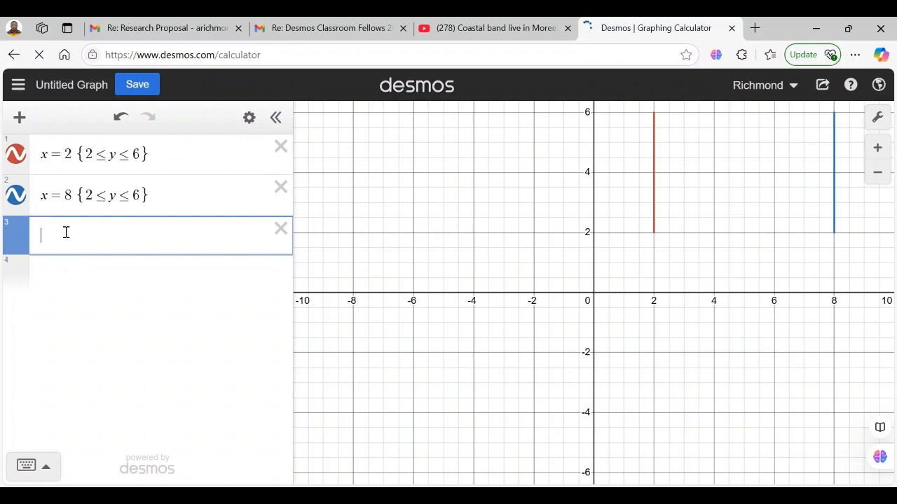
{"action": "type", "text": "y=2"}
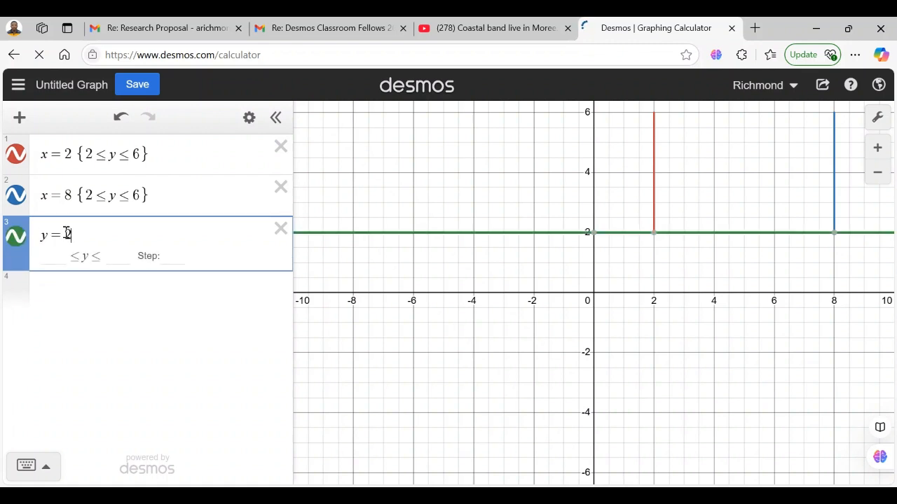
{"action": "type", "text": "{"}
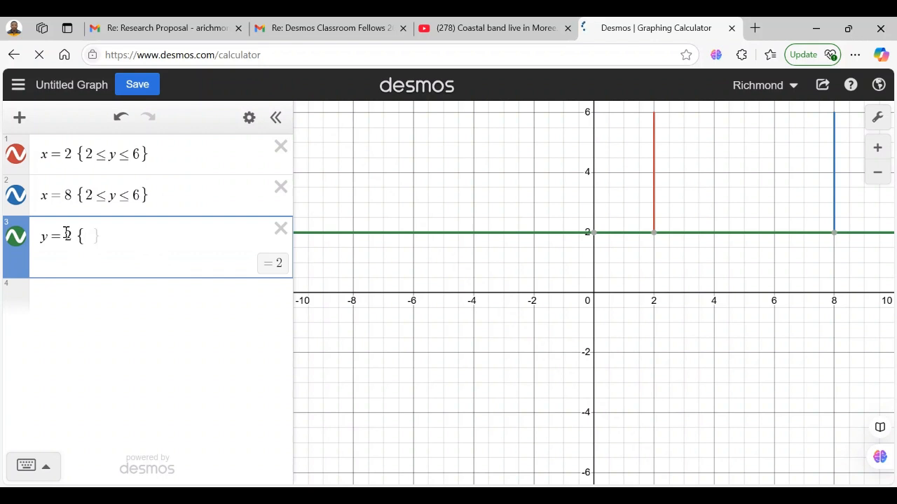
{"action": "type", "text": "2"}
{"action": "type", "text": "<"}
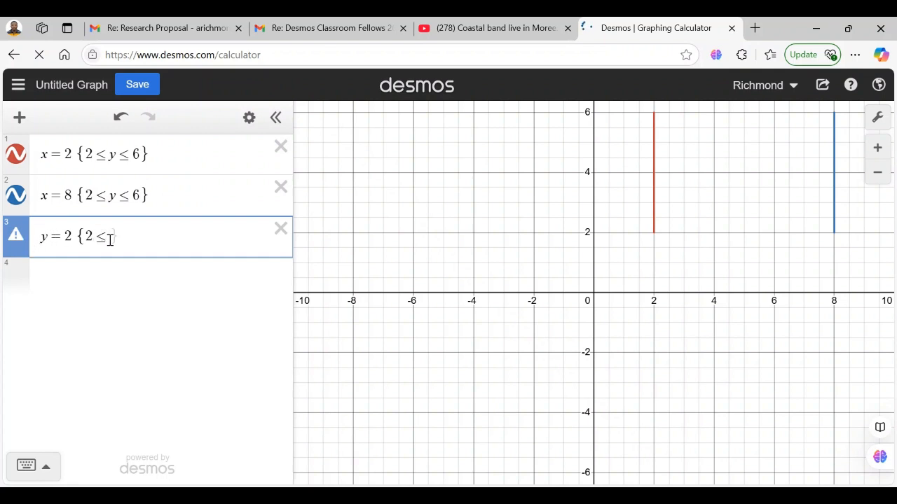
{"action": "type", "text": "x<"}
{"action": "type", "text": "8"}
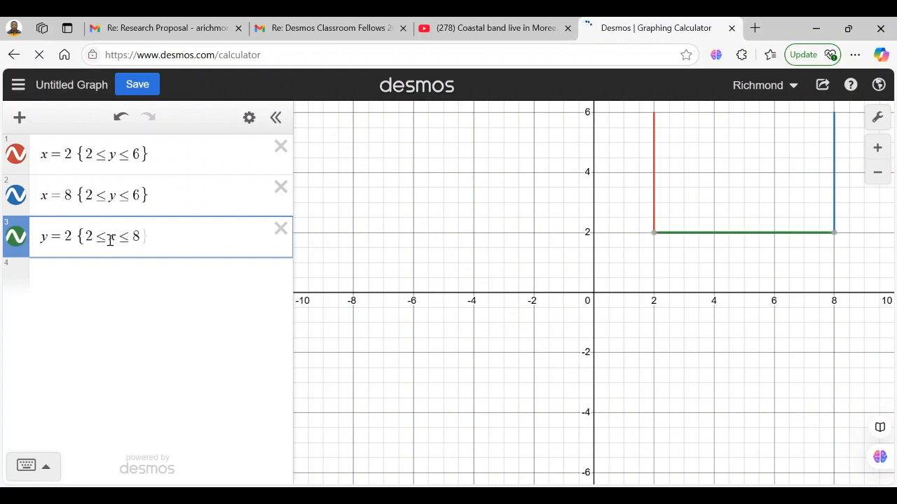
Add the horizontal segment y = 6 restricted to {-2 ≤ x ≤ 12} as the fourth expression.
{"action": "left_click", "coordinate": [87, 272]}
{"action": "type", "text": "y"}
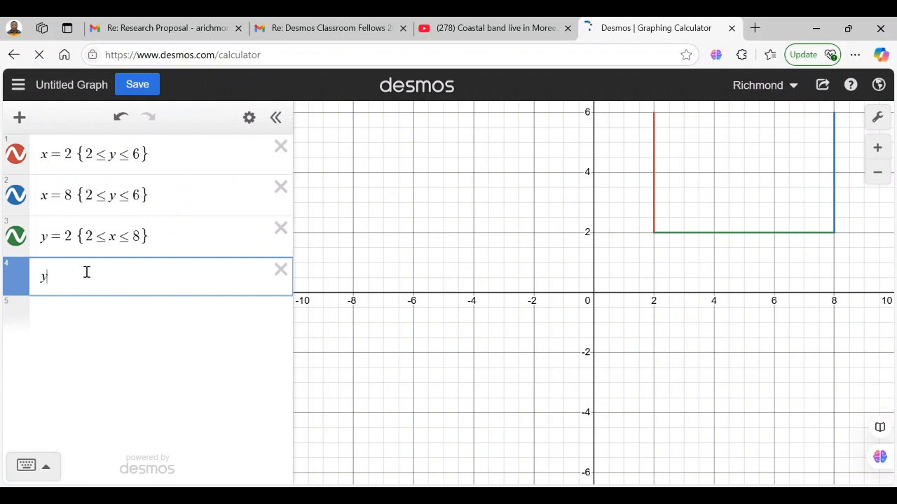
{"action": "type", "text": "=6"}
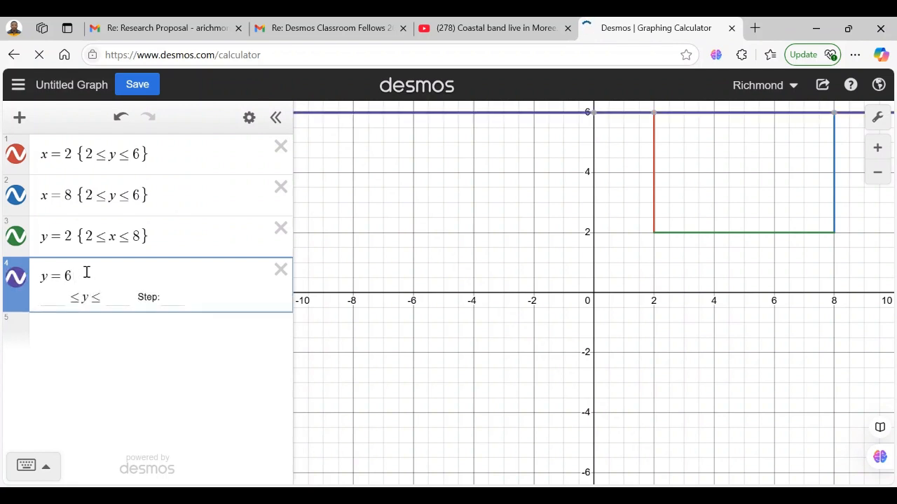
{"action": "type", "text": "{-"}
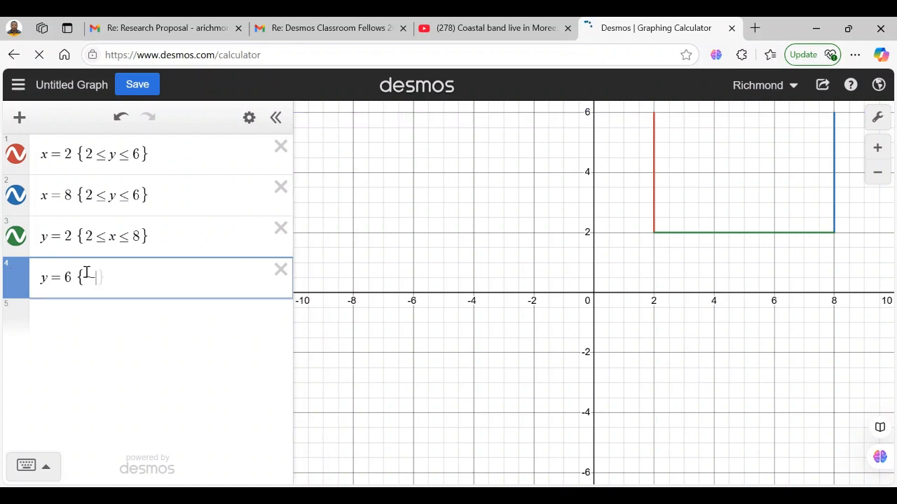
{"action": "type", "text": "2<"}
{"action": "type", "text": "x"}
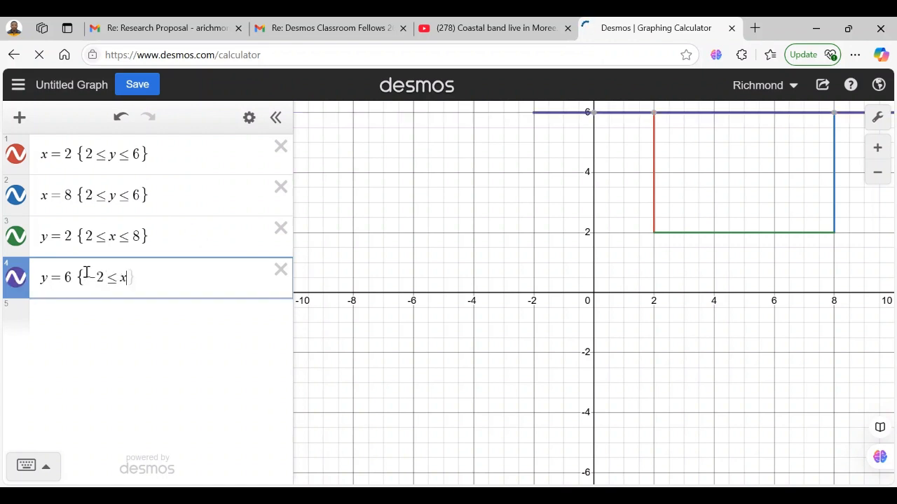
{"action": "type", "text": "<"}
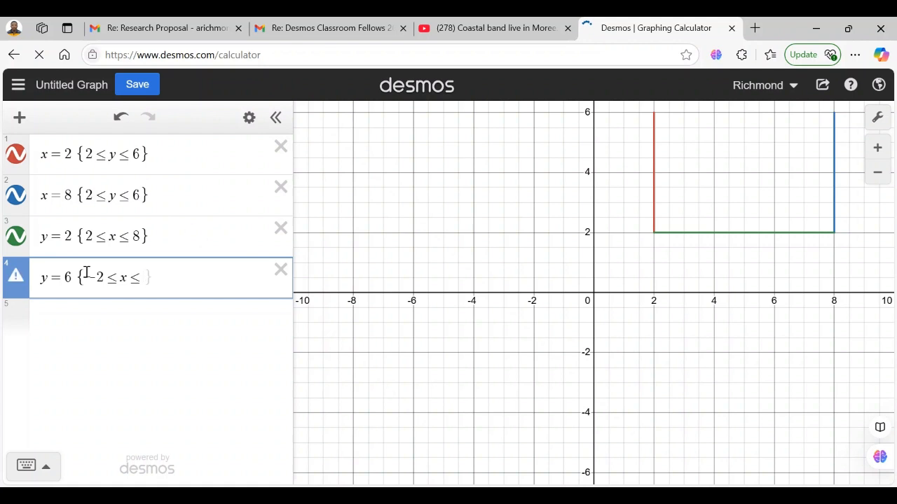
{"action": "type", "text": "12"}
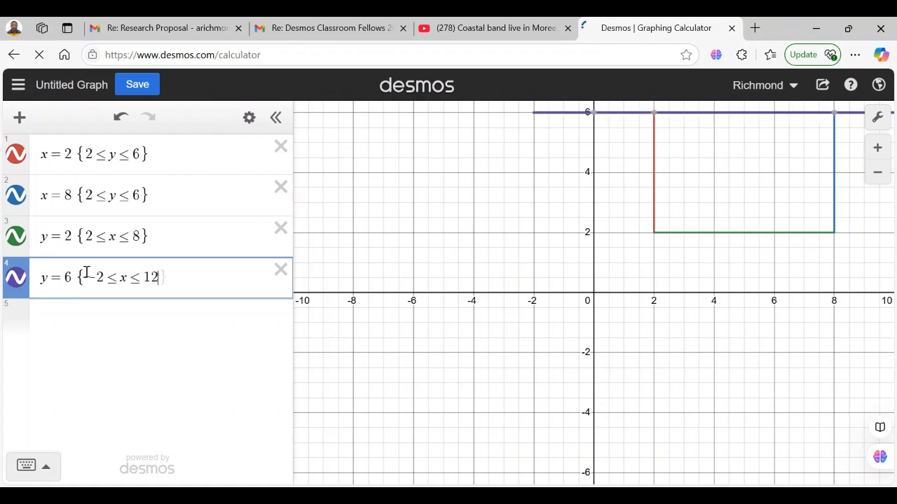
Add the horizontal segment y = 6.3 restricted to {-2 ≤ x ≤ 12} as the fifth expression.
{"action": "left_click", "coordinate": [72, 317]}
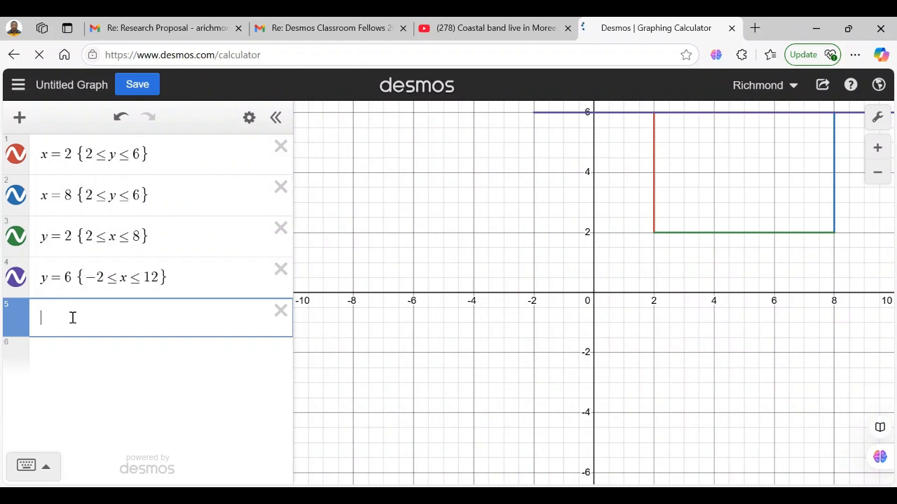
{"action": "type", "text": "y=6.3"}
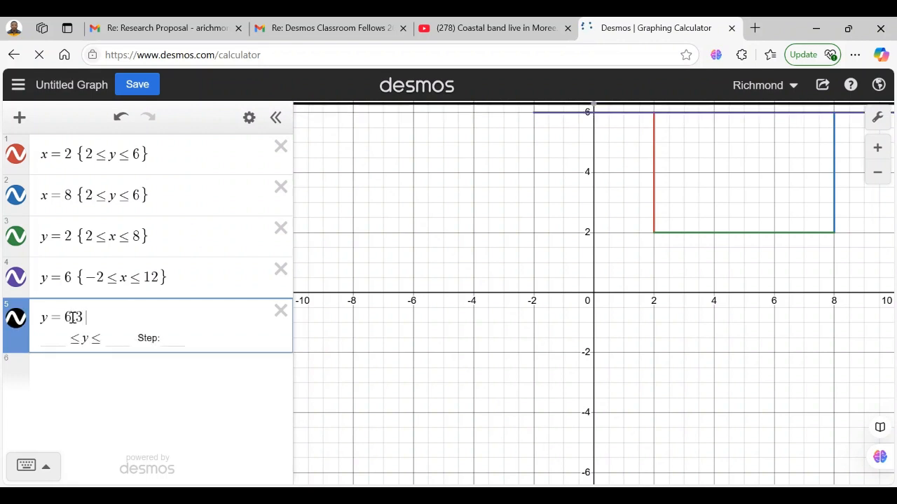
{"action": "type", "text": "{"}
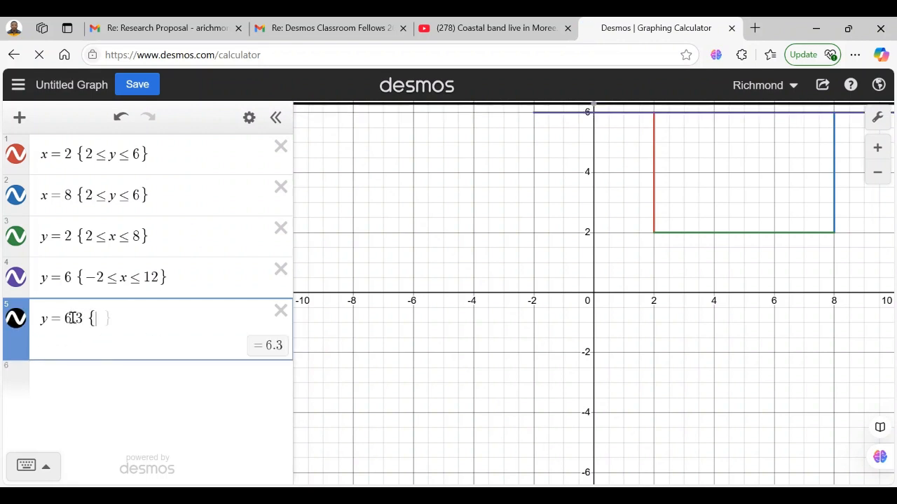
{"action": "type", "text": "-2<"}
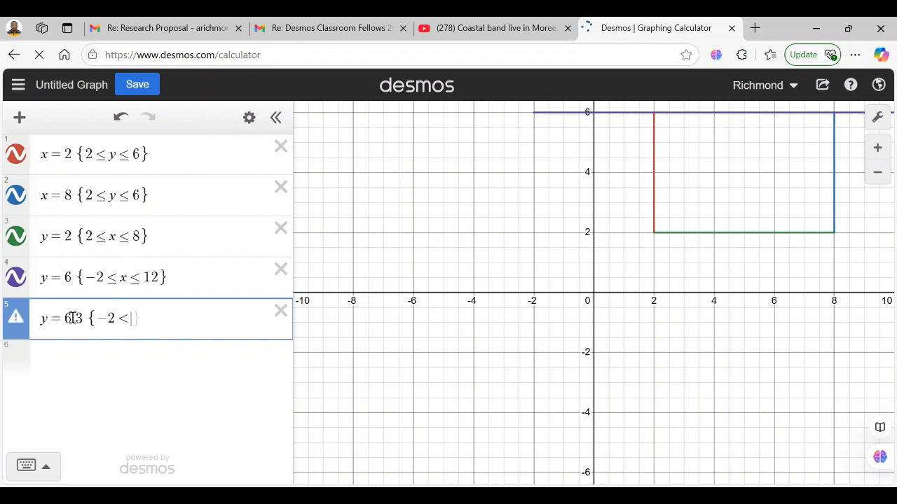
{"action": "type", "text": "x<12"}
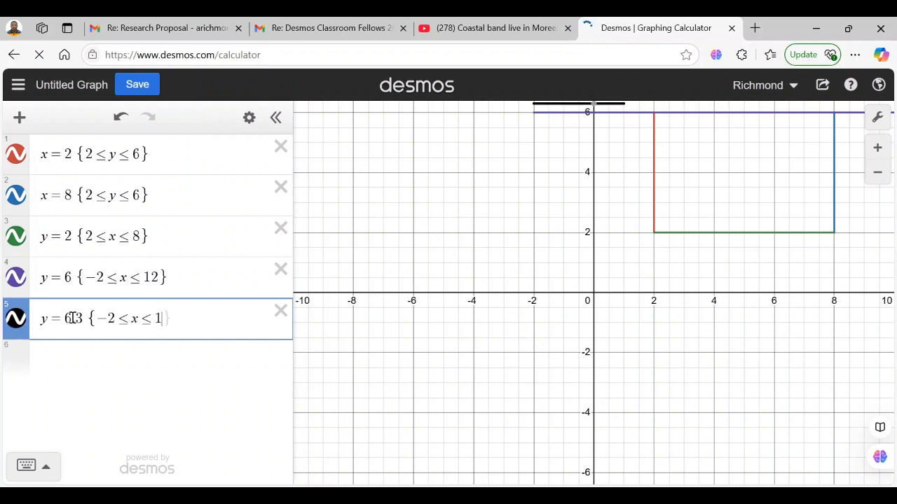
Add the sloped segment y = (5/13)x + 87/13 restricted to {-2 ≤ x ≤ 4.6} as the sixth expression.
{"action": "left_click", "coordinate": [64, 354]}
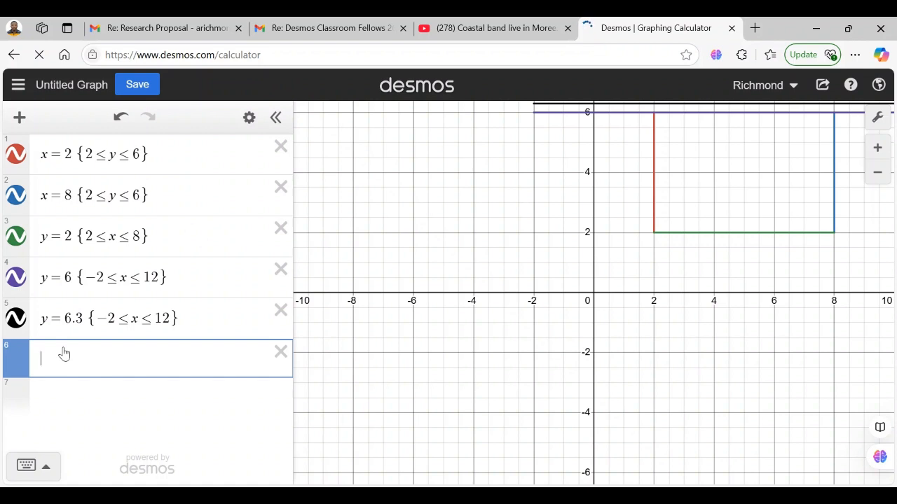
{"action": "type", "text": "y=5/"}
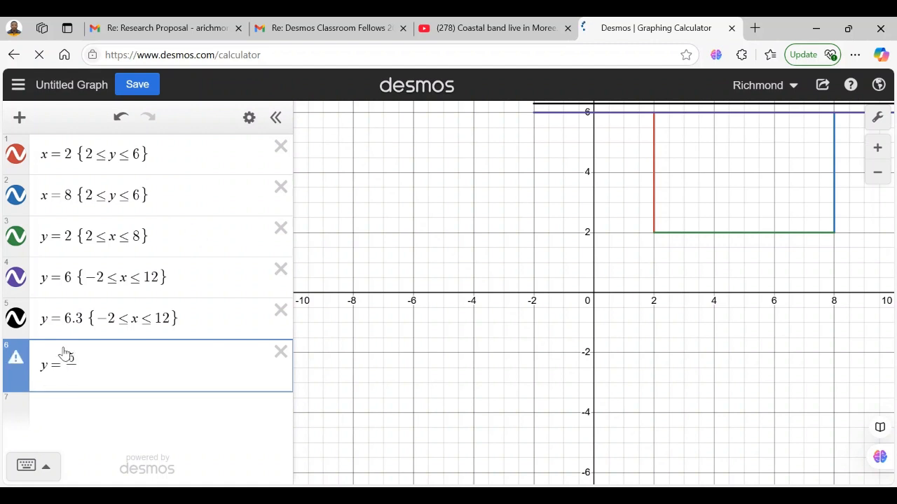
{"action": "type", "text": "13"}
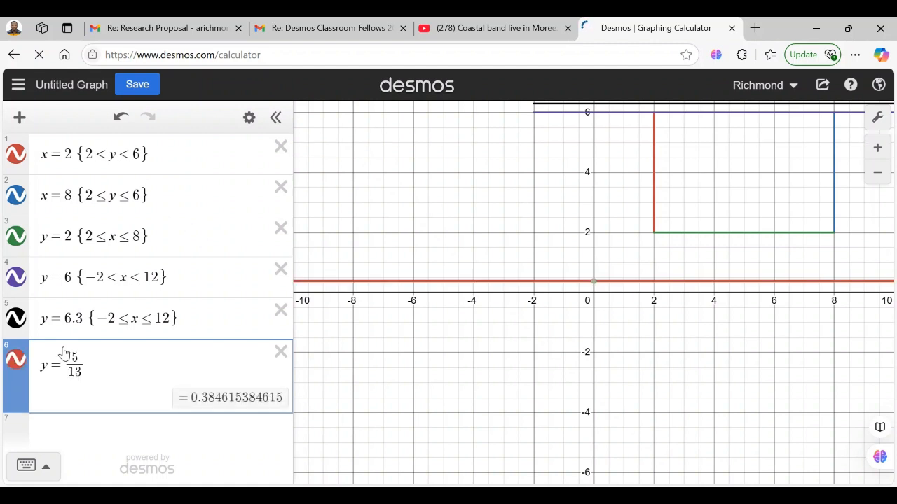
{"action": "type", "text": "x+"}
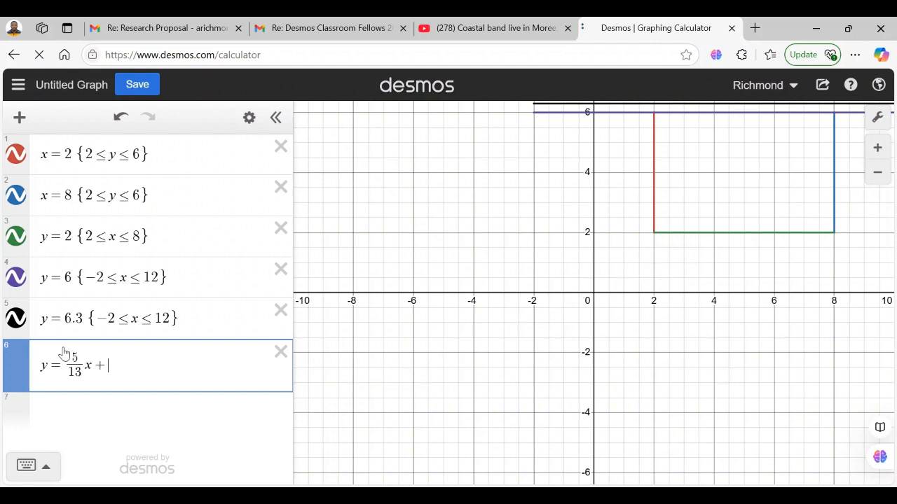
{"action": "type", "text": "87"}
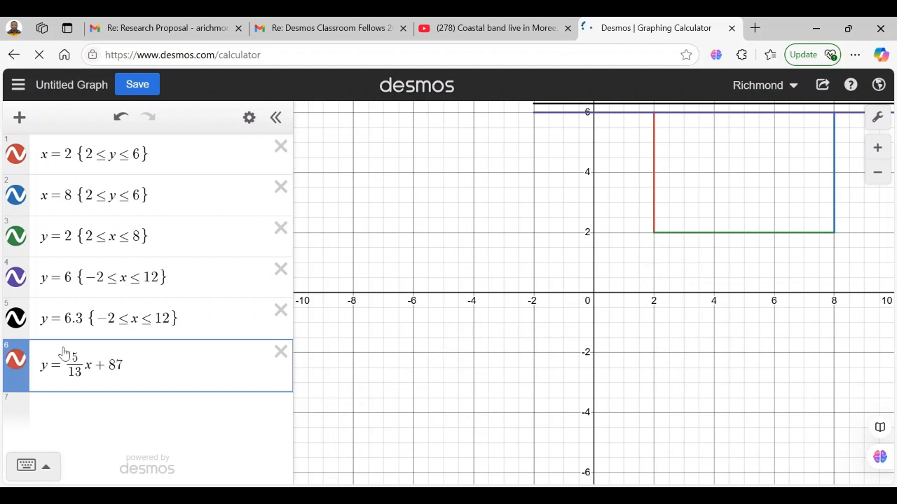
{"action": "type", "text": "/13"}
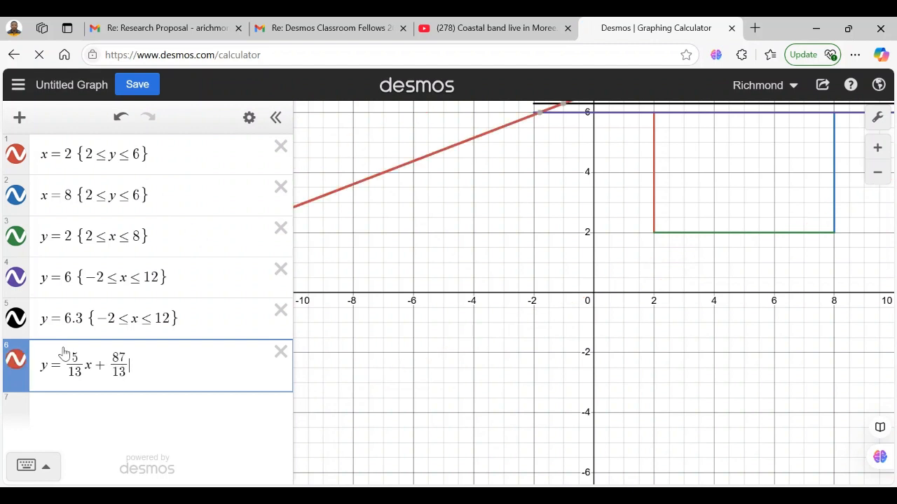
{"action": "type", "text": "{-2<"}
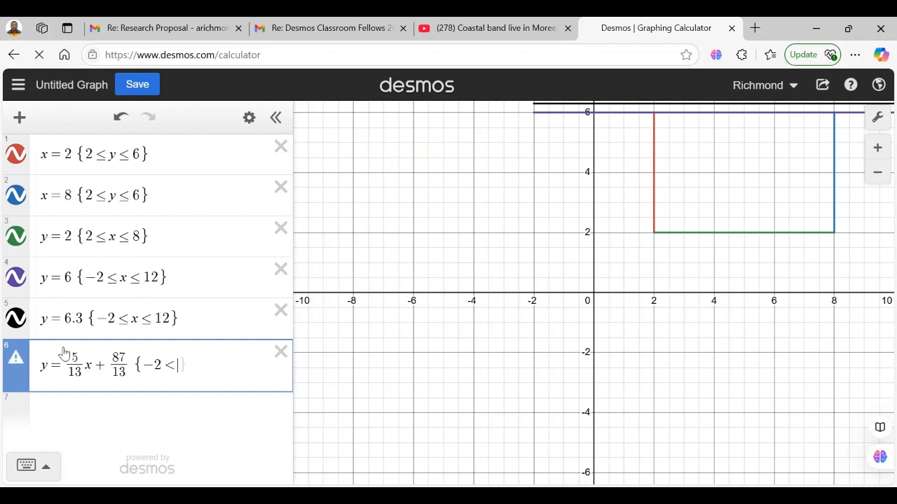
{"action": "type", "text": "x"}
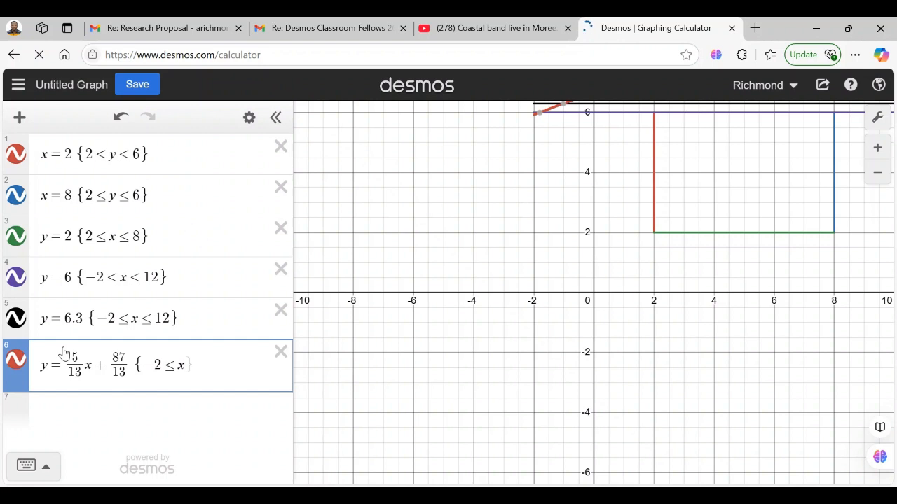
{"action": "type", "text": "<"}
{"action": "type", "text": "4.6"}
Enter the line y = -(3.5/10)x + 111/11 as the seventh expression.
{"action": "left_click", "coordinate": [60, 409]}
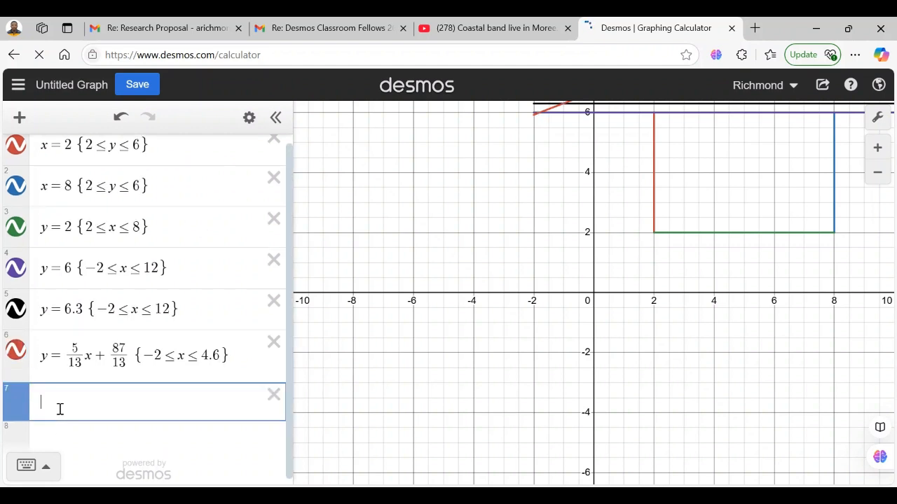
{"action": "type", "text": "y=-3"}
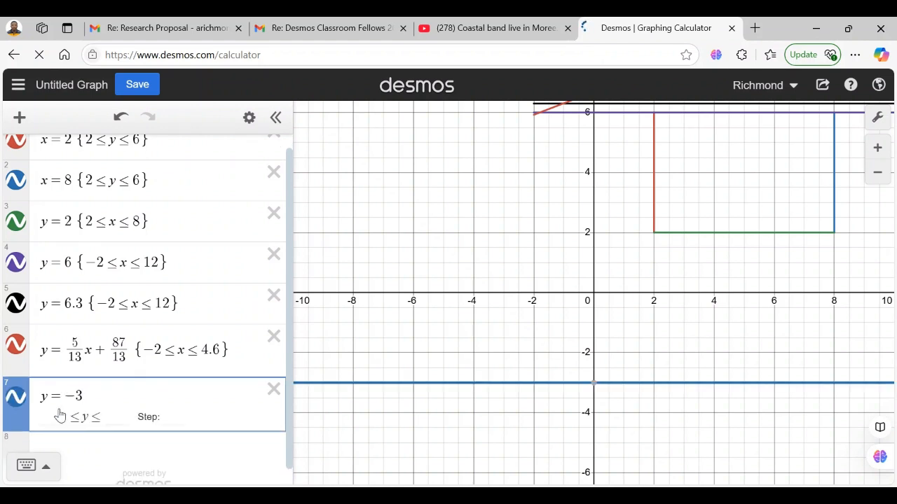
{"action": "type", "text": ".5/"}
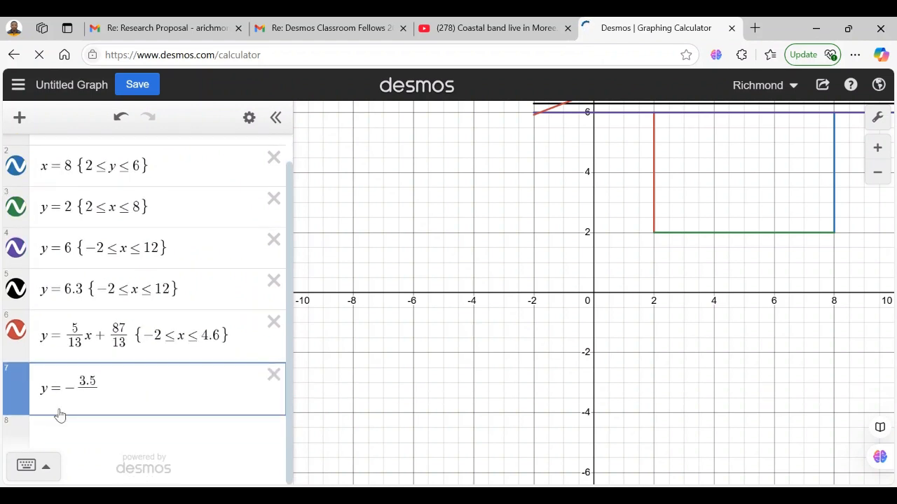
{"action": "type", "text": "10"}
{"action": "key", "text": "Right"}
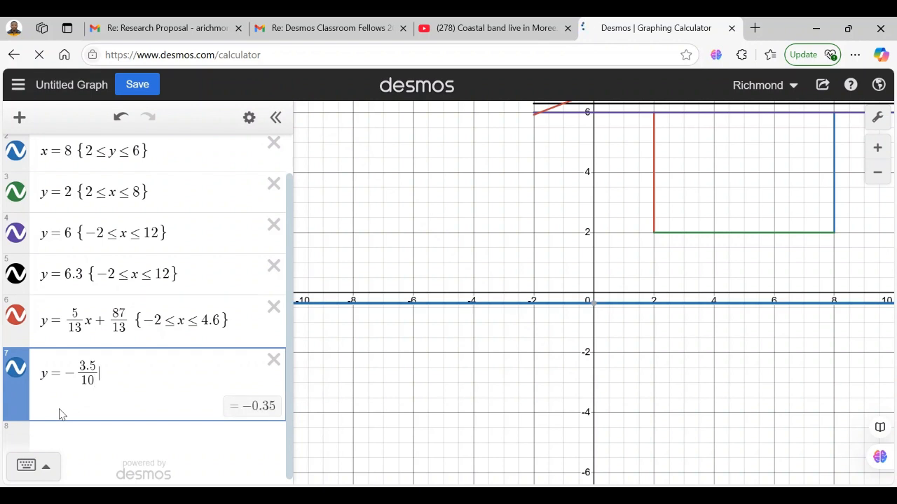
{"action": "type", "text": "x"}
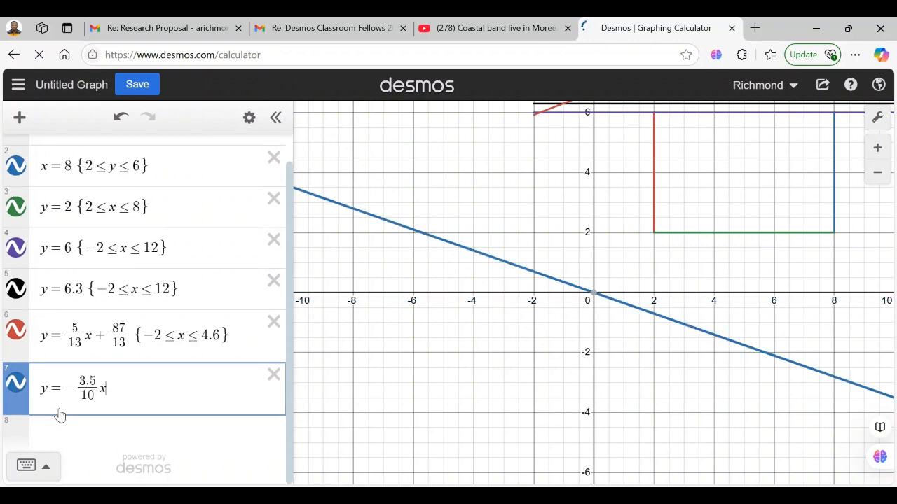
{"action": "type", "text": "+111"}
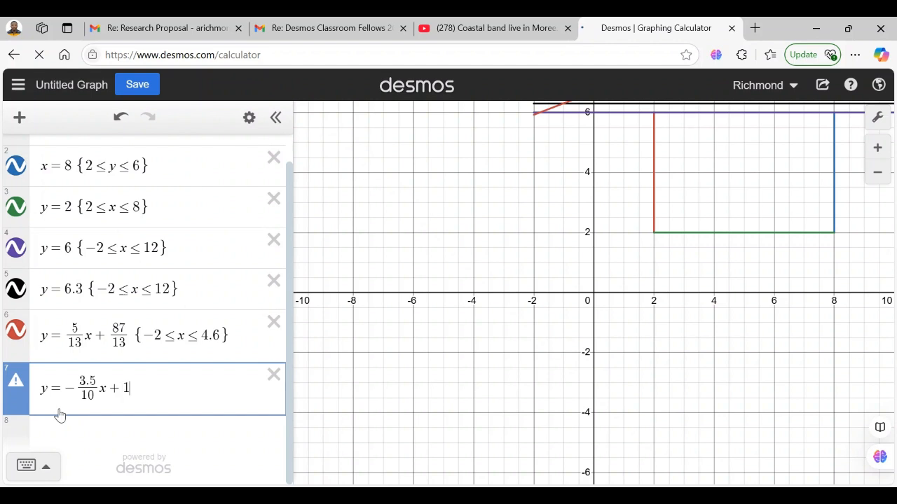
{"action": "type", "text": "/11"}
{"action": "key", "text": "Right"}
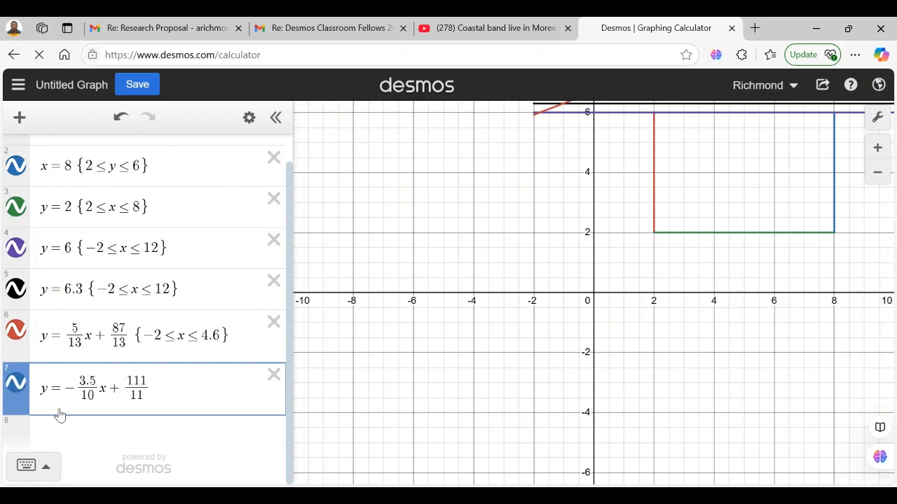
Restrict the seventh expression's line to the domain {4.6 ≤ x ≤ 11.6}.
{"action": "type", "text": "{4."}
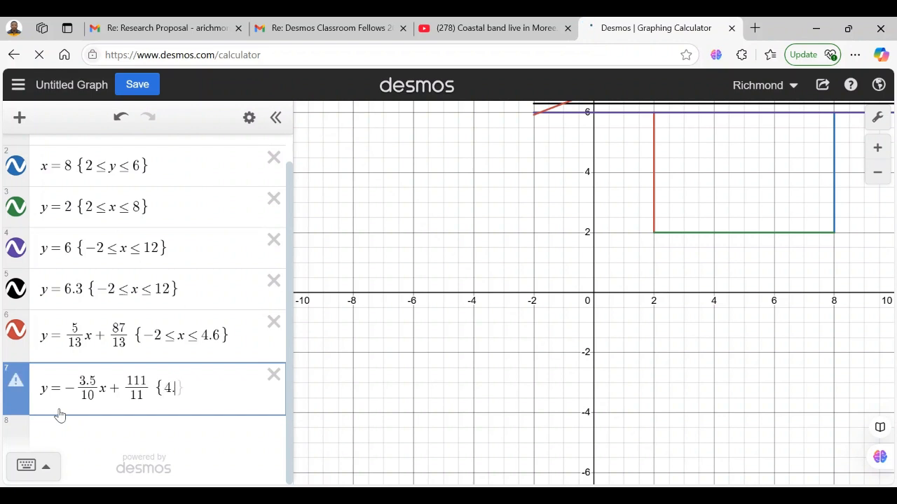
{"action": "type", "text": "6 < "}
{"action": "type", "text": "x"}
{"action": "key", "text": "BackSpace"}
{"action": "key", "text": "BackSpace"}
{"action": "type", "text": "<"}
{"action": "type", "text": "x"}
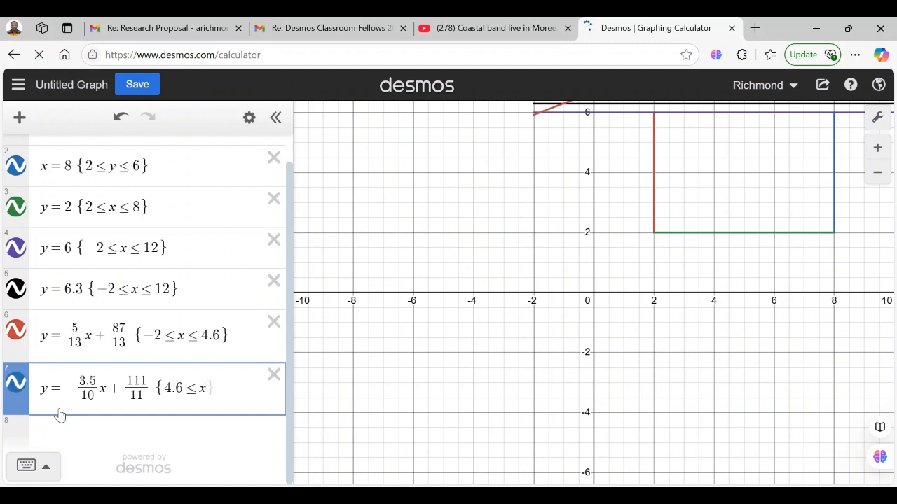
{"action": "type", "text": "<="}
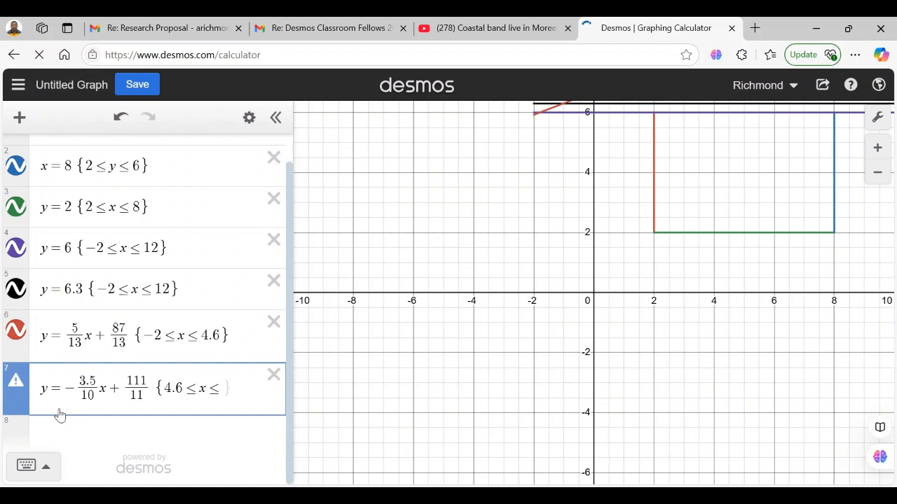
{"action": "type", "text": "11"}
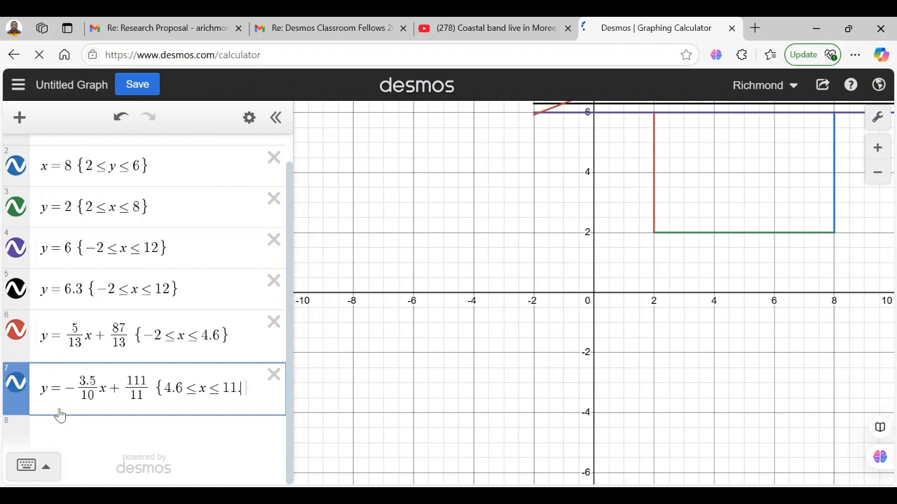
{"action": "type", "text": ".6"}
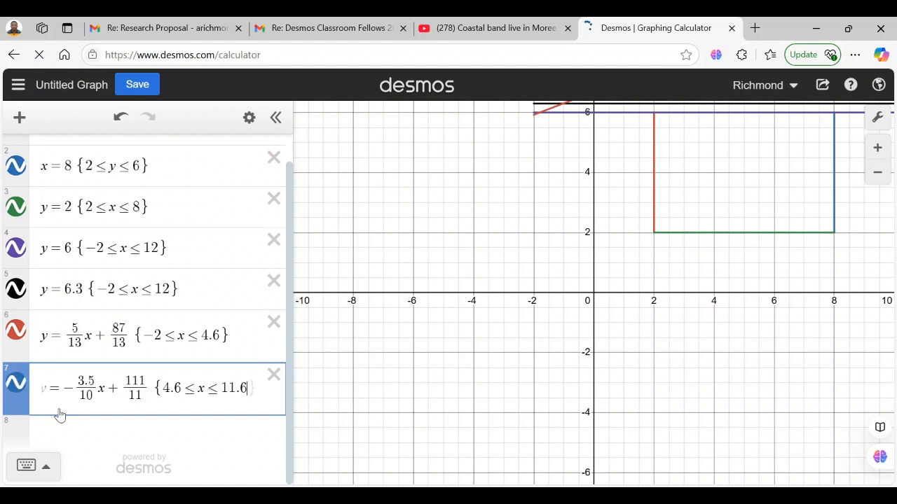
Add the short vertical segment x = -2 restricted to {6 ≤ y ≤ 6.3} as the eighth expression.
{"action": "left_click", "coordinate": [212, 446]}
{"action": "left_click_drag", "start_coordinate": [516, 203], "coordinate": [383, 274]}
{"action": "mouse_move", "coordinate": [355, 301]}
{"action": "left_mouse_down"}
{"action": "mouse_move", "coordinate": [437, 226]}
{"action": "mouse_move", "coordinate": [458, 304]}
{"action": "mouse_move", "coordinate": [350, 286]}
{"action": "mouse_move", "coordinate": [351, 314]}
{"action": "mouse_move", "coordinate": [367, 302]}
{"action": "left_mouse_up"}
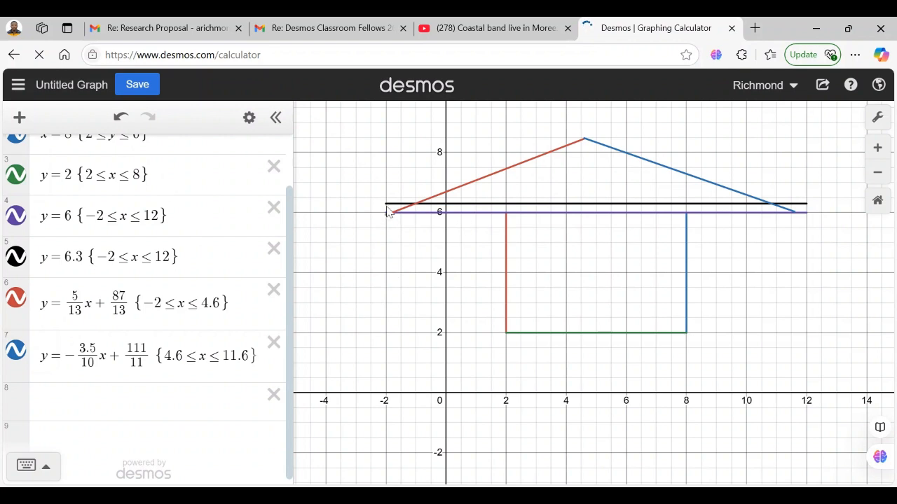
{"action": "left_click", "coordinate": [68, 397]}
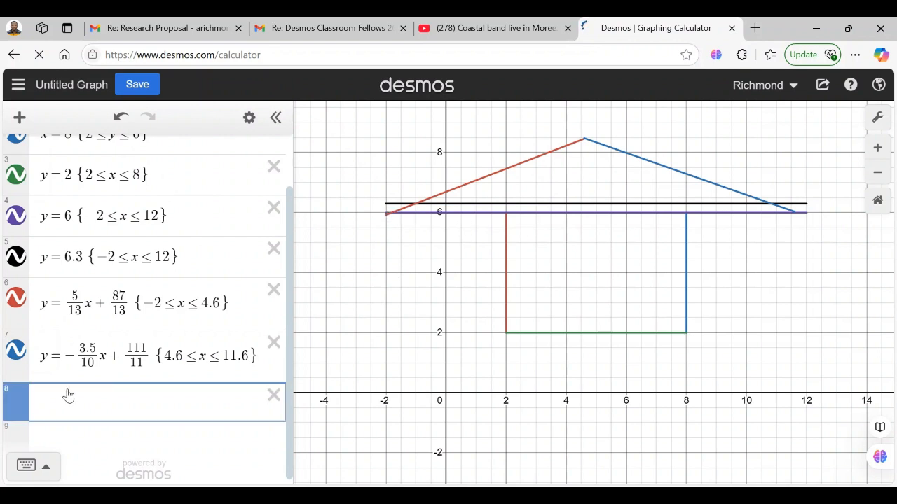
{"action": "type", "text": "x=-2"}
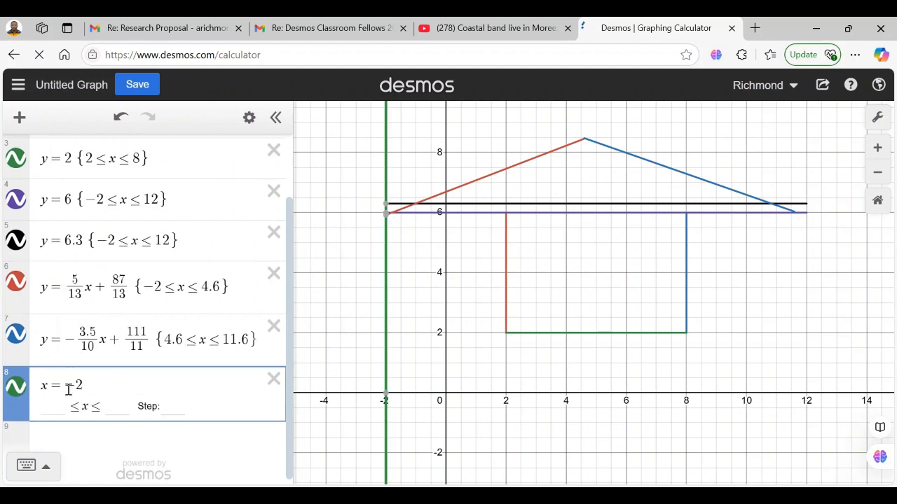
{"action": "type", "text": "{"}
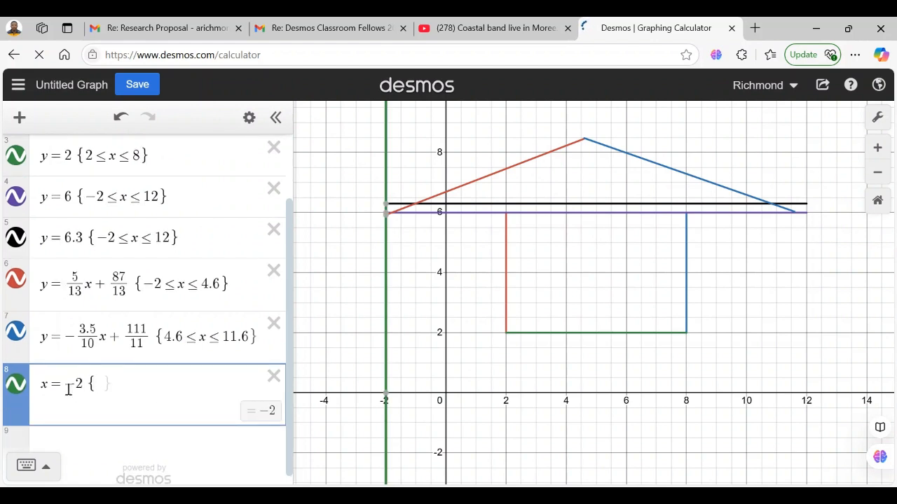
{"action": "type", "text": "6"}
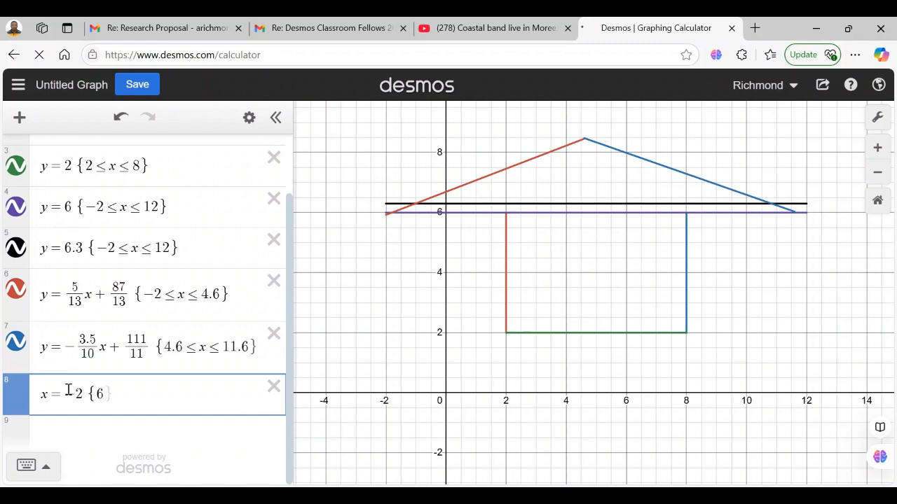
{"action": "type", "text": "<"}
{"action": "type", "text": "y"}
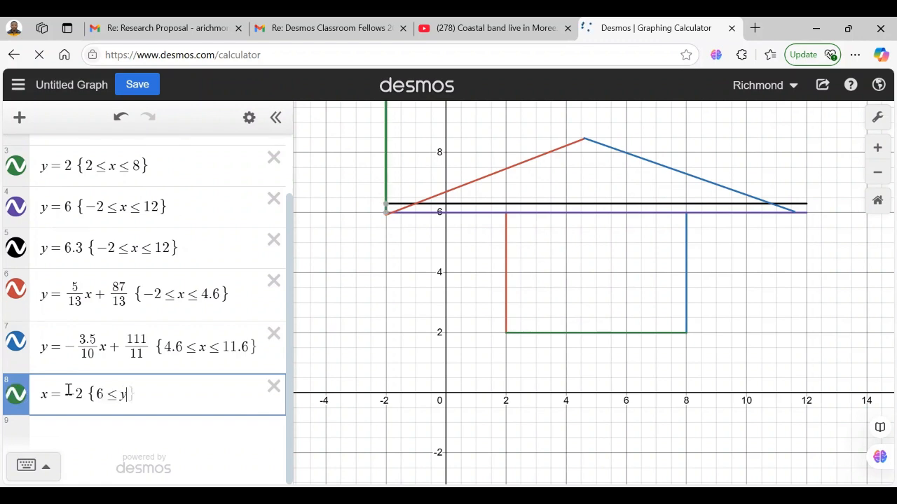
{"action": "type", "text": "<"}
{"action": "type", "text": "="}
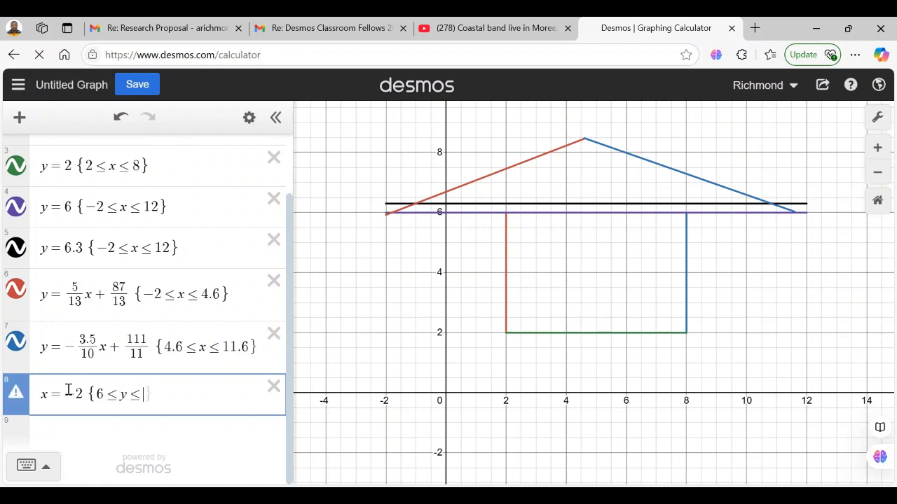
{"action": "type", "text": "6.3"}
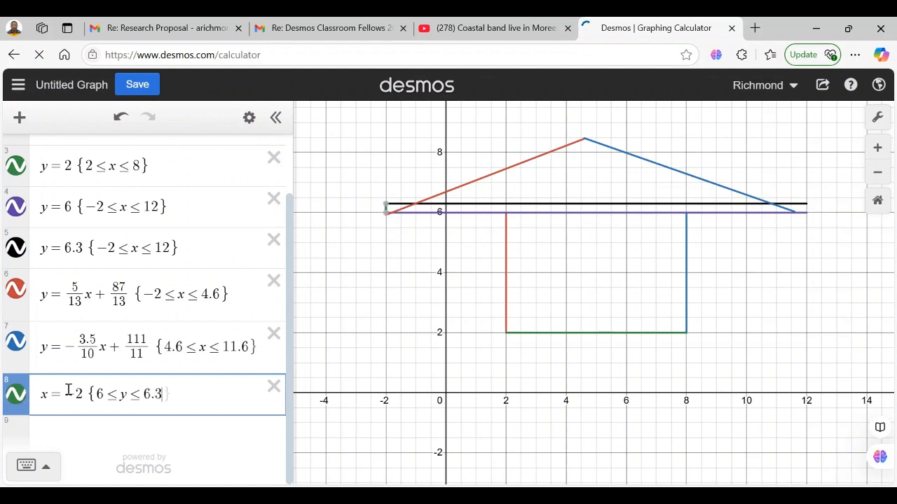
{"action": "left_click", "coordinate": [68, 390]}
{"action": "type", "text": "-"}
Add the short vertical segment x = 12 restricted to {6 ≤ y ≤ 6.3} as the ninth expression.
{"action": "left_click", "coordinate": [68, 436]}
{"action": "type", "text": "x="}
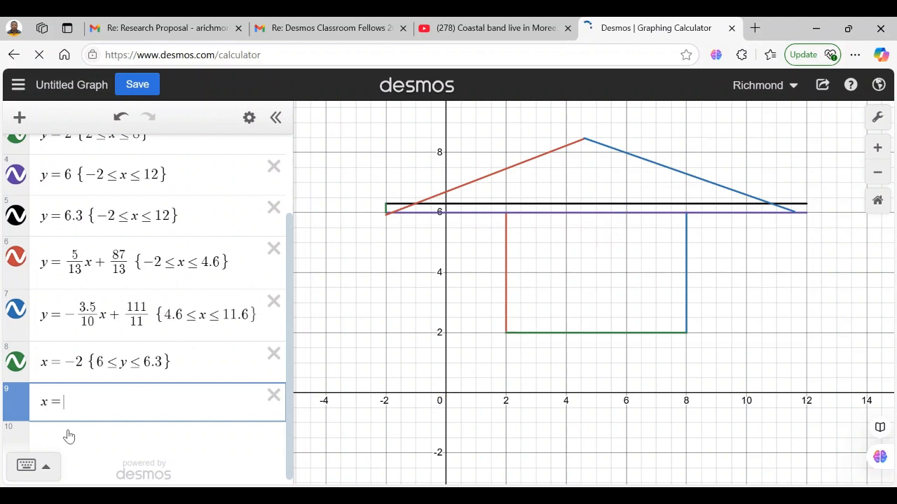
{"action": "type", "text": "12"}
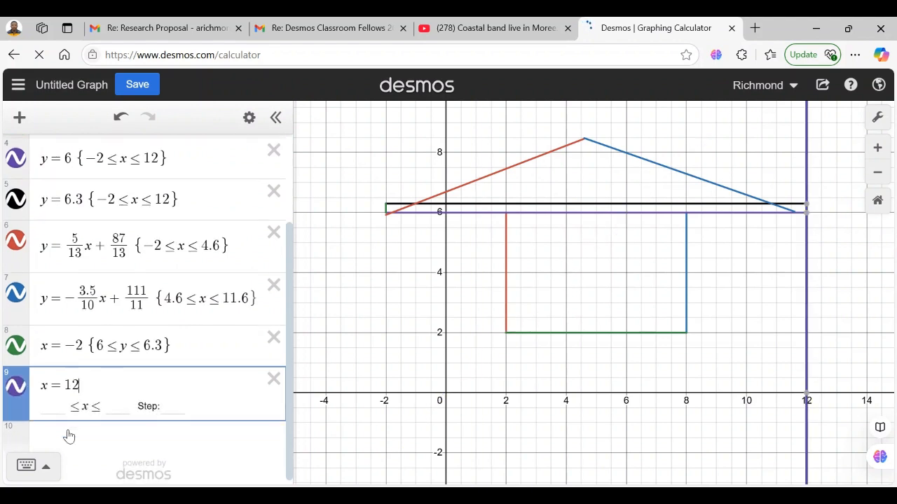
{"action": "type", "text": "{"}
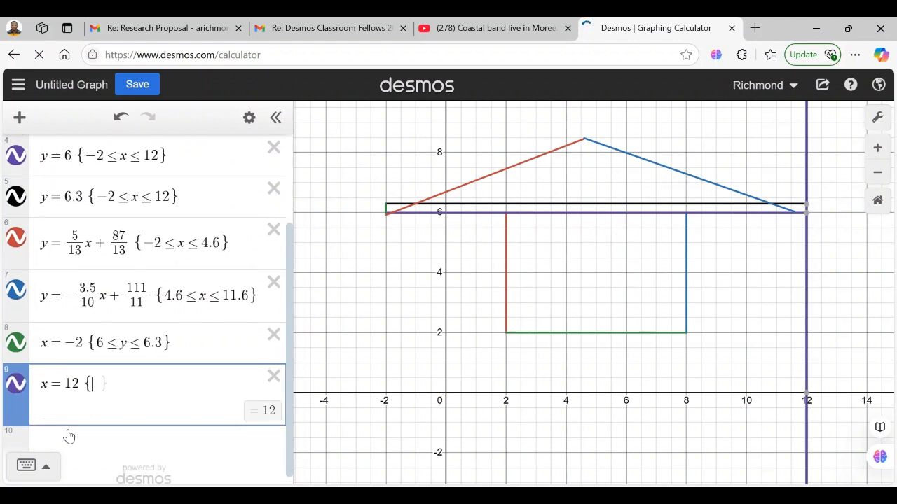
{"action": "type", "text": "6<"}
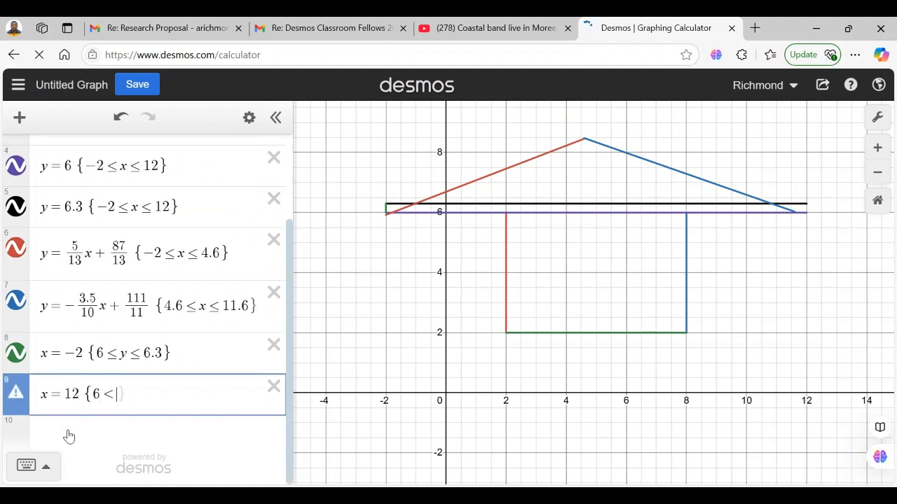
{"action": "key", "text": "BackSpace"}
{"action": "type", "text": "≤ y"}
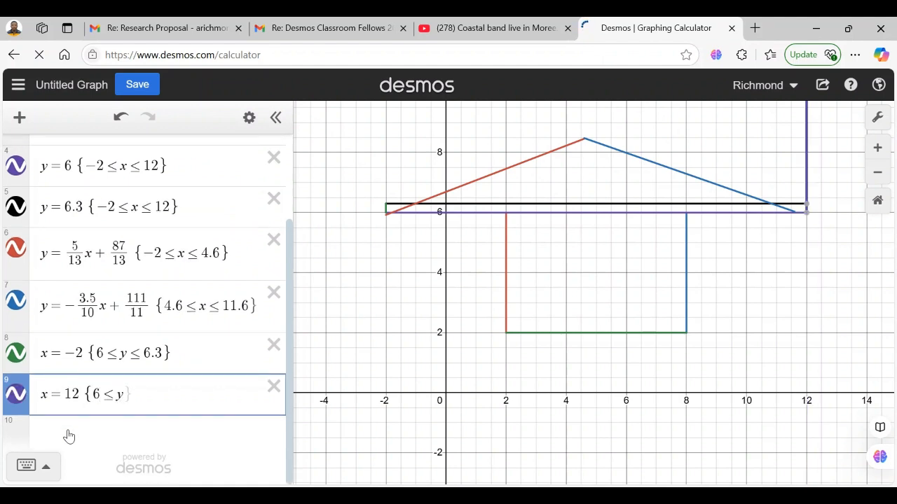
{"action": "type", "text": "<"}
{"action": "type", "text": "6.3"}
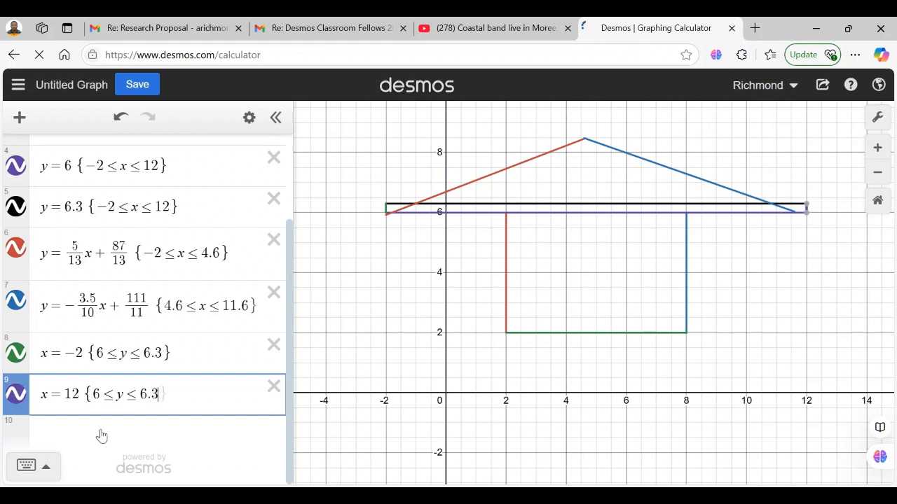
Add the circle (x - 8)² + (y - 12)² = 3 as the tenth expression.
{"action": "left_click", "coordinate": [101, 436]}
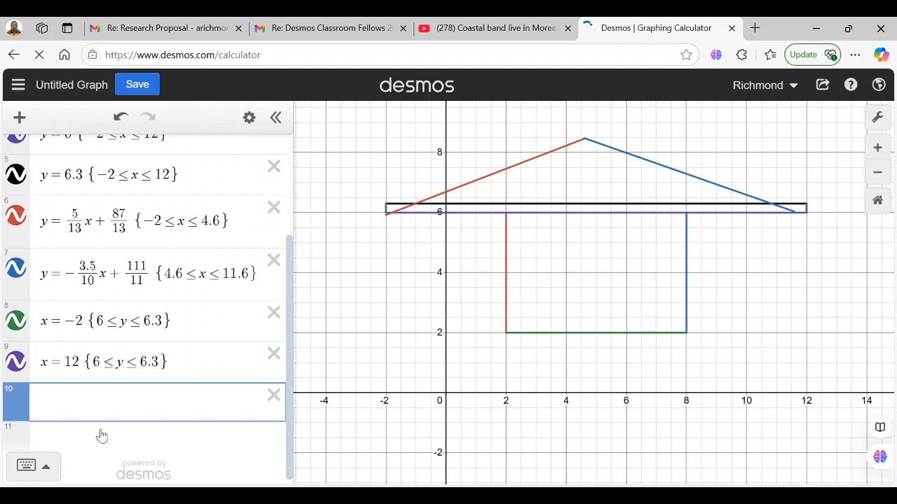
{"action": "type", "text": "(x-"}
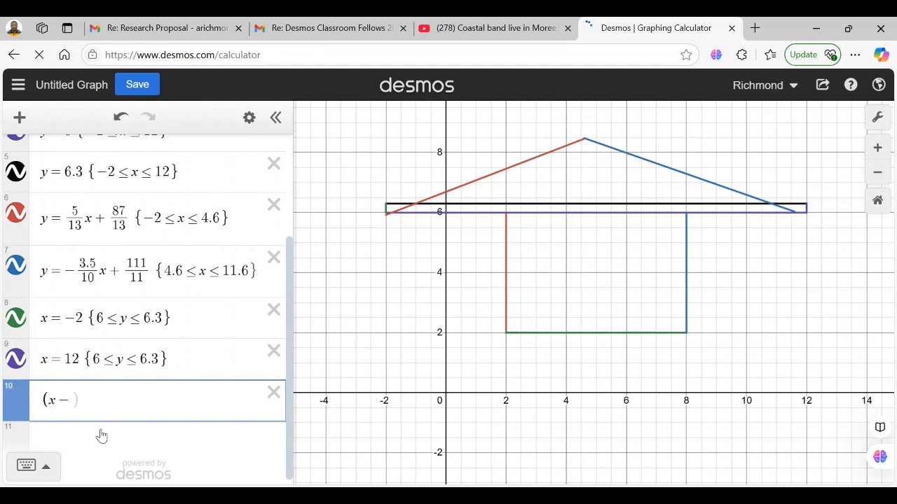
{"action": "type", "text": "8"}
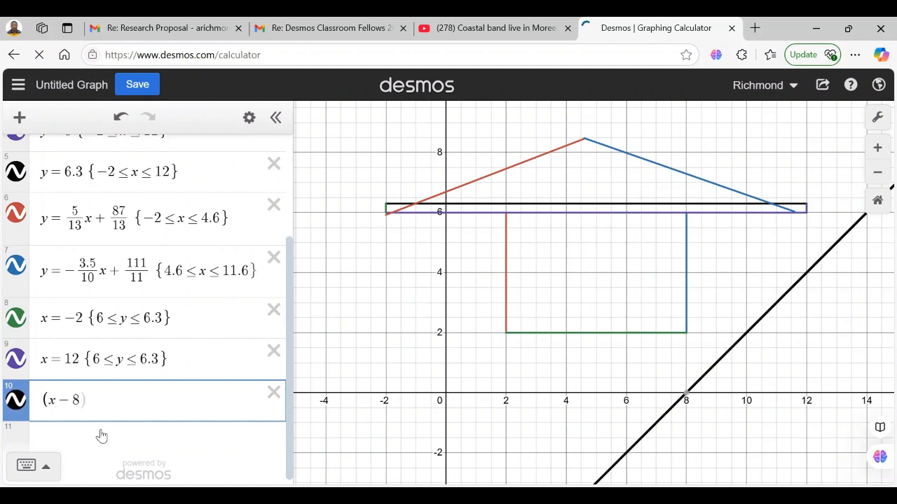
{"action": "type", "text": ")^2"}
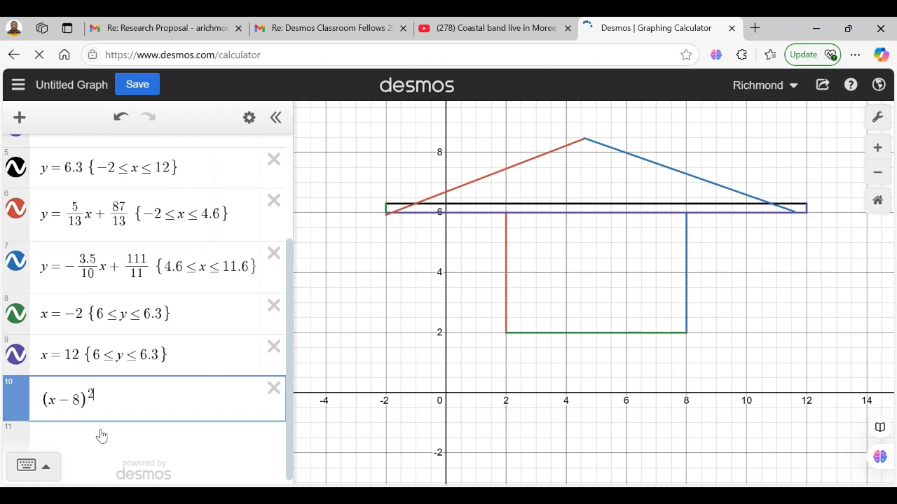
{"action": "type", "text": "+"}
{"action": "type", "text": "("}
{"action": "type", "text": "y"}
{"action": "type", "text": "-12)"}
{"action": "type", "text": ")"}
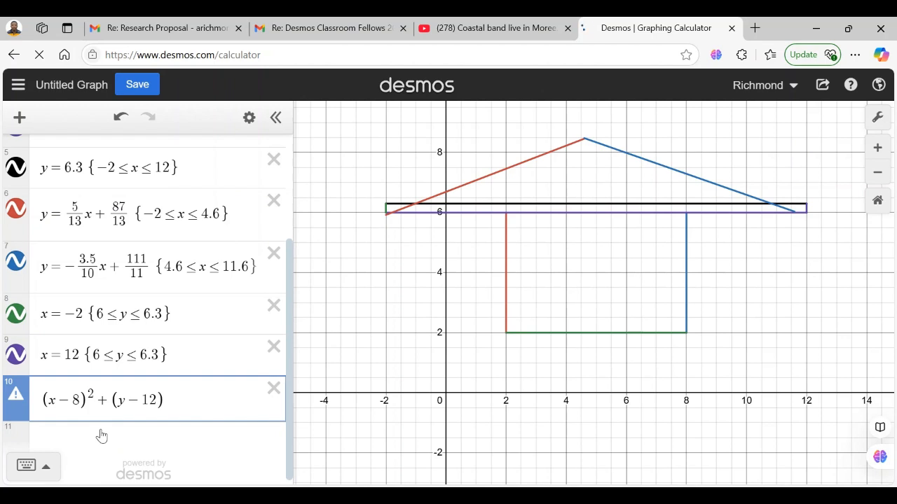
{"action": "type", "text": "^2"}
{"action": "key", "text": "Return"}
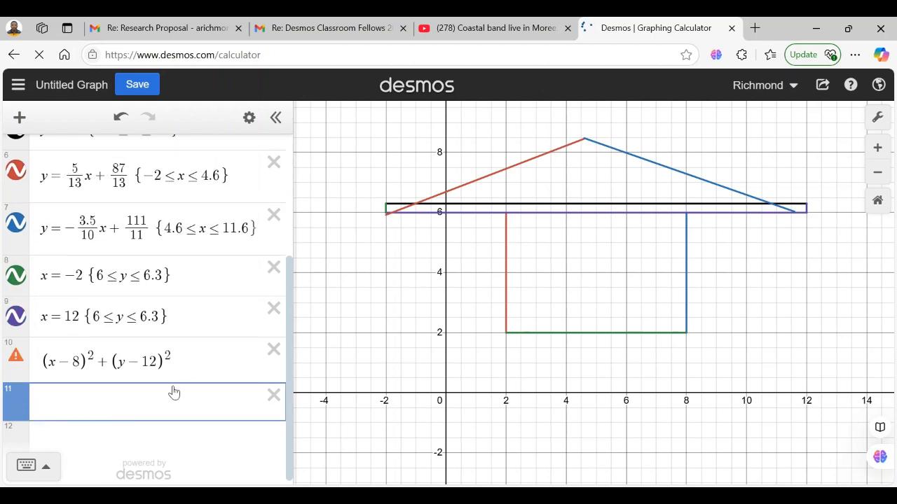
{"action": "left_click", "coordinate": [179, 365]}
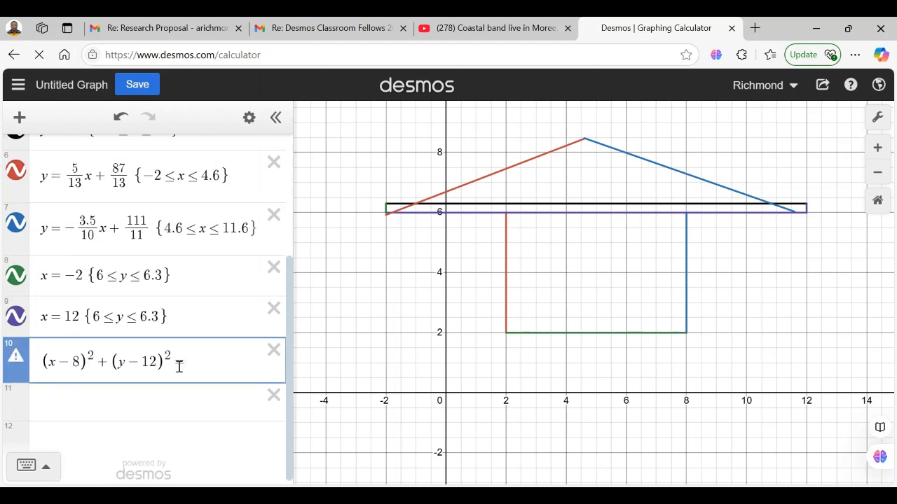
{"action": "type", "text": "=3"}
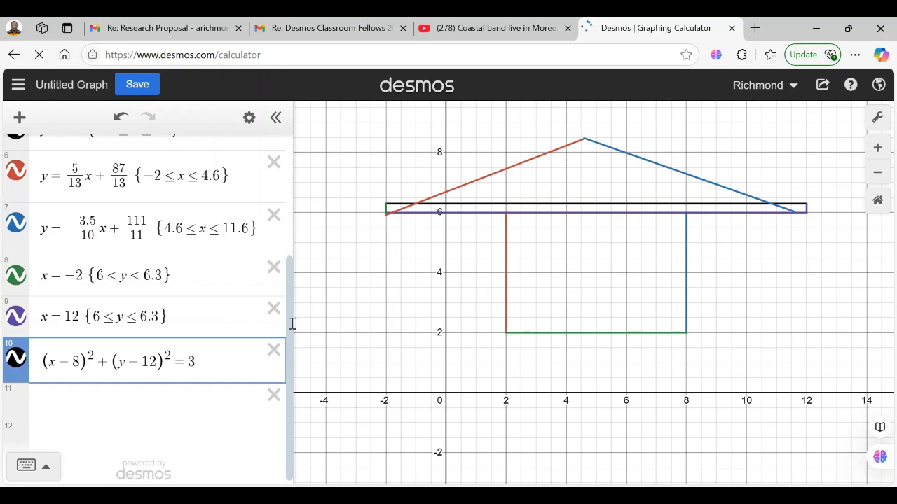
{"action": "left_click", "coordinate": [205, 426]}
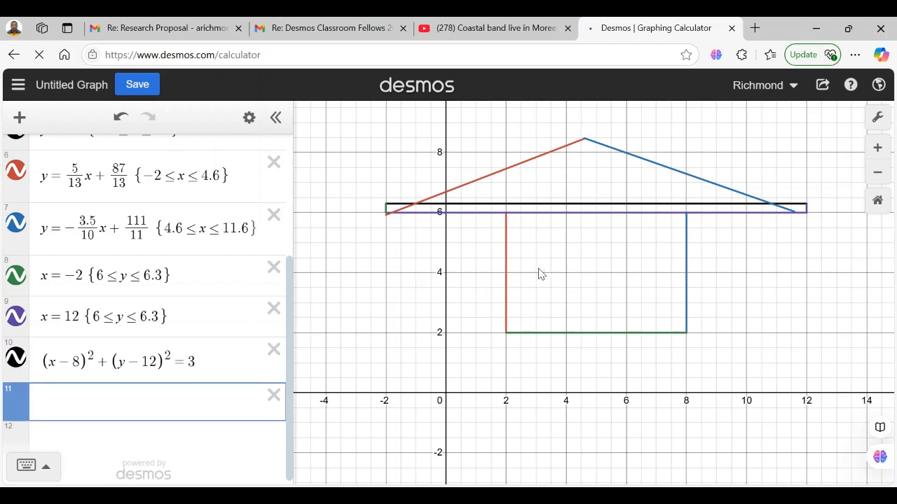
Change the line color of the circle in the tenth expression to orange.
{"action": "left_click_drag", "start_coordinate": [429, 281], "coordinate": [370, 363]}
{"action": "left_click_drag", "start_coordinate": [482, 311], "coordinate": [494, 391]}
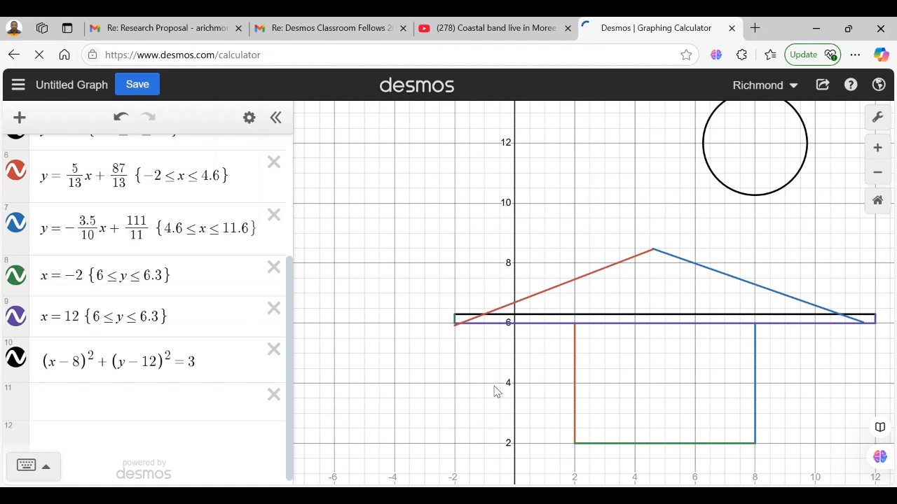
{"action": "left_click_drag", "start_coordinate": [586, 214], "coordinate": [561, 228]}
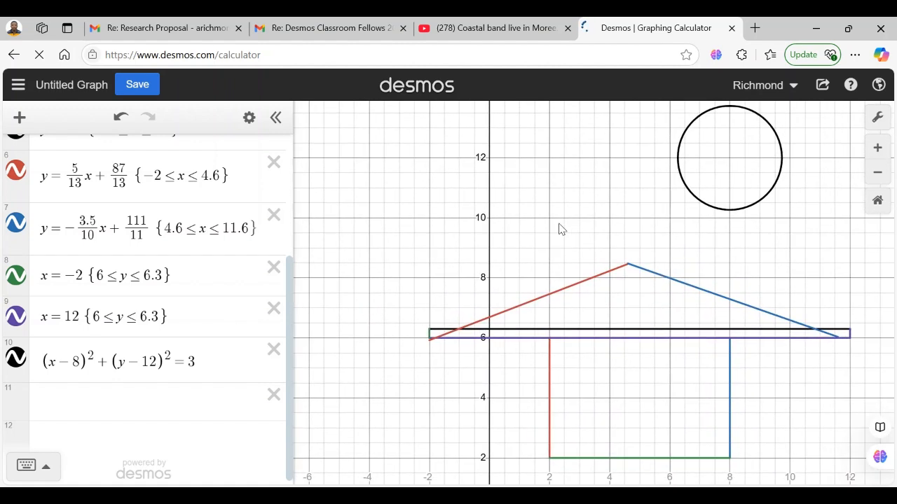
{"action": "left_click", "coordinate": [681, 184]}
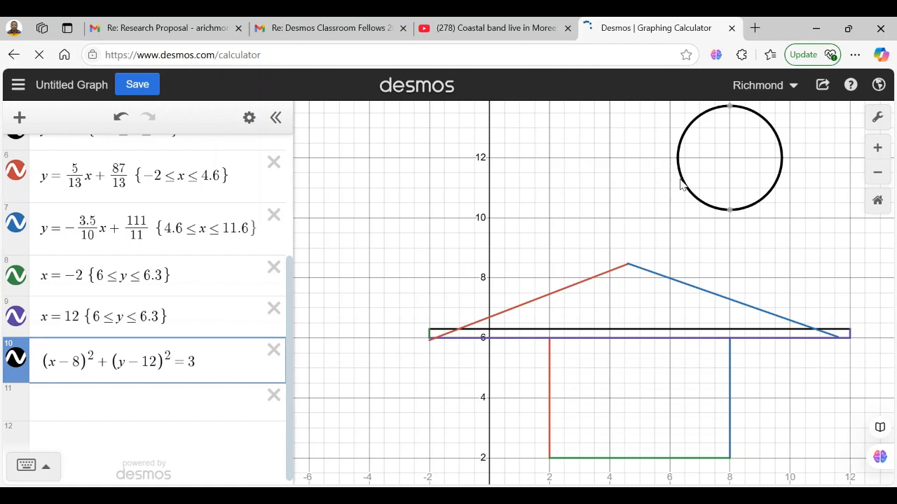
{"action": "left_click", "coordinate": [17, 364]}
{"action": "left_click", "coordinate": [17, 364]}
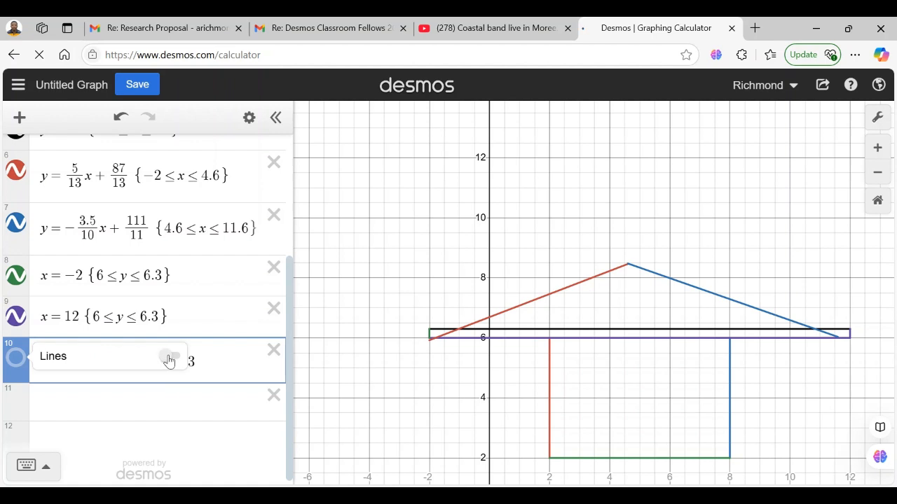
{"action": "left_click", "coordinate": [175, 358]}
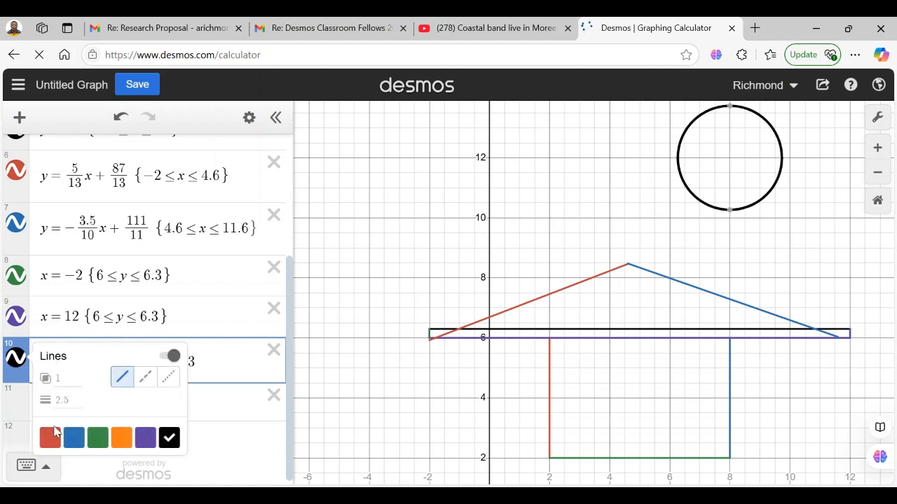
{"action": "left_click", "coordinate": [120, 440]}
Set the circle's line thickness to 14.
{"action": "left_click", "coordinate": [69, 402]}
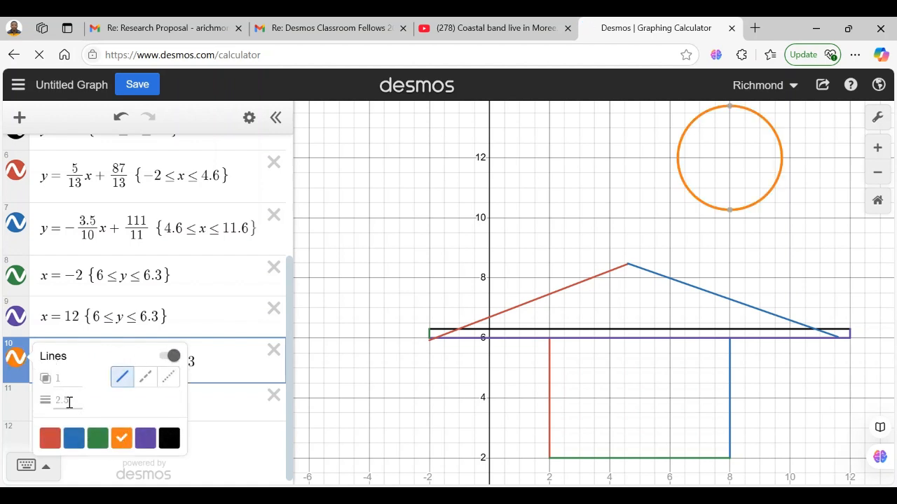
{"action": "key", "text": "BackSpace"}
{"action": "key", "text": "BackSpace"}
{"action": "key", "text": "BackSpace"}
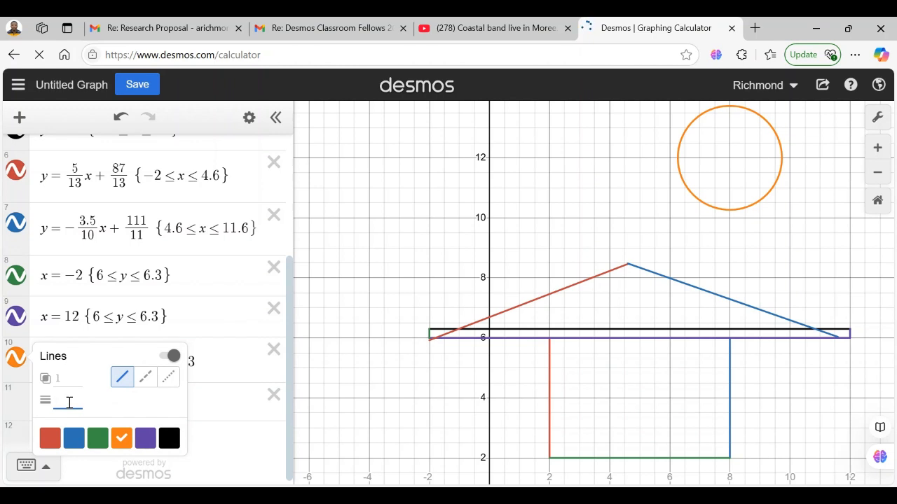
{"action": "type", "text": "6"}
{"action": "key", "text": "BackSpace"}
{"action": "type", "text": "18"}
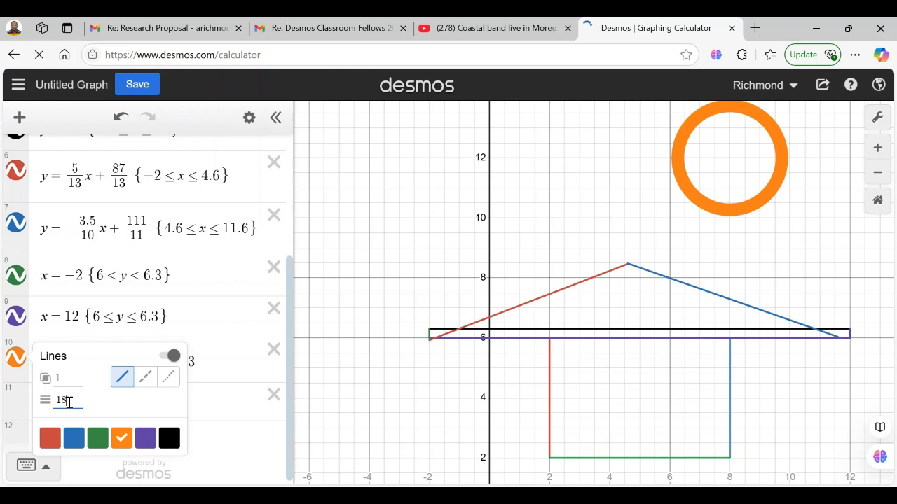
{"action": "key", "text": "BackSpace"}
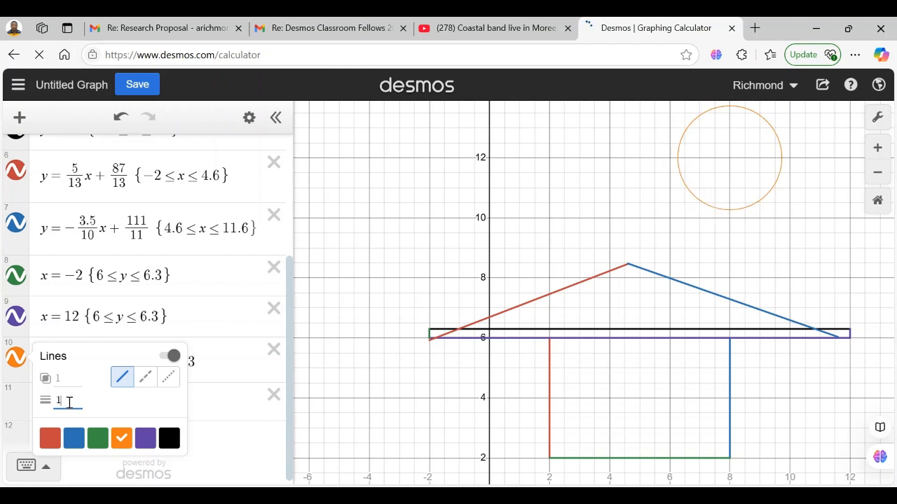
{"action": "type", "text": "5"}
{"action": "key", "text": "BackSpace"}
{"action": "type", "text": "4"}
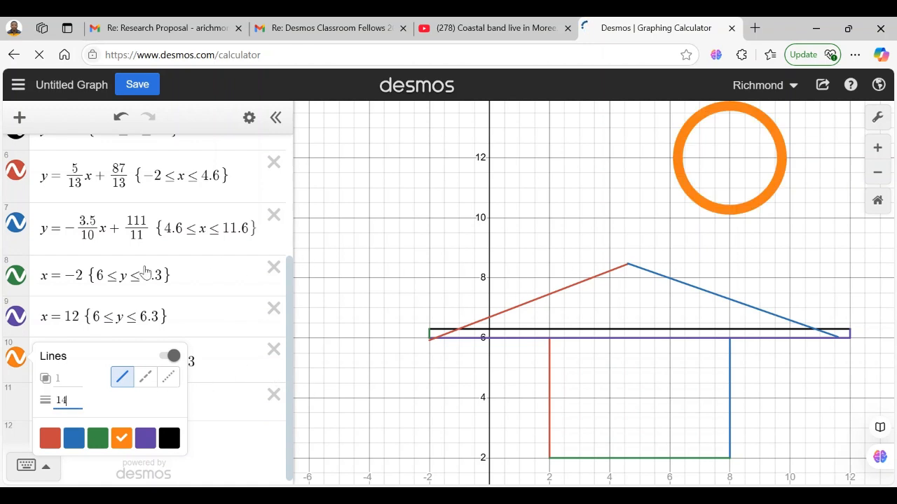
{"action": "left_click", "coordinate": [326, 362]}
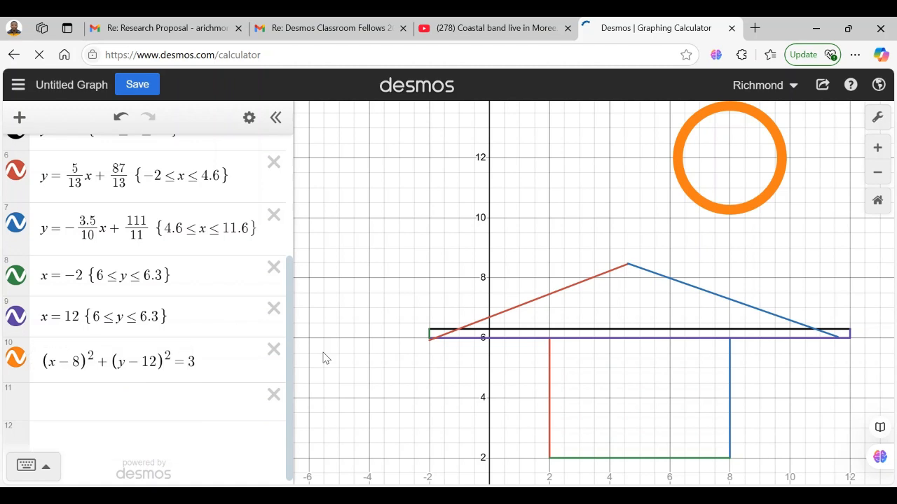
Add the inequality y ≥ 10 restricted to {-13 ≤ x ≤ 13} as the eleventh expression.
{"action": "left_click", "coordinate": [94, 399]}
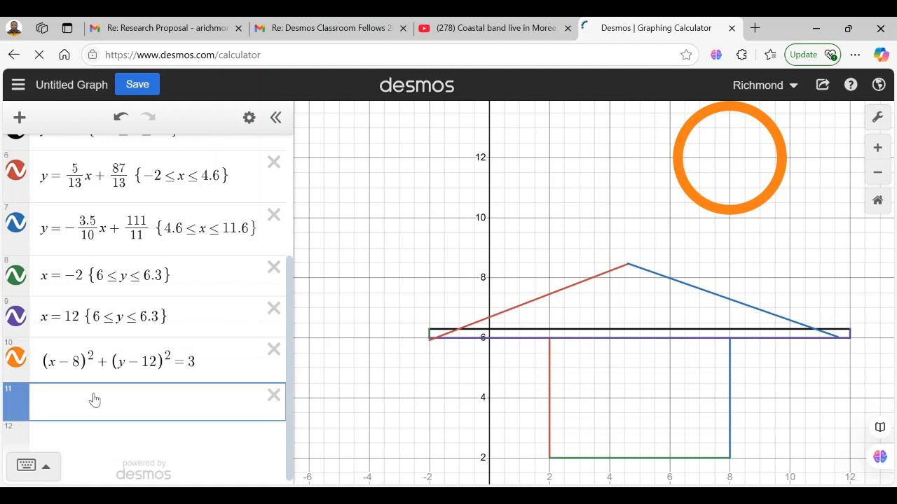
{"action": "type", "text": "y>"}
{"action": "type", "text": "10"}
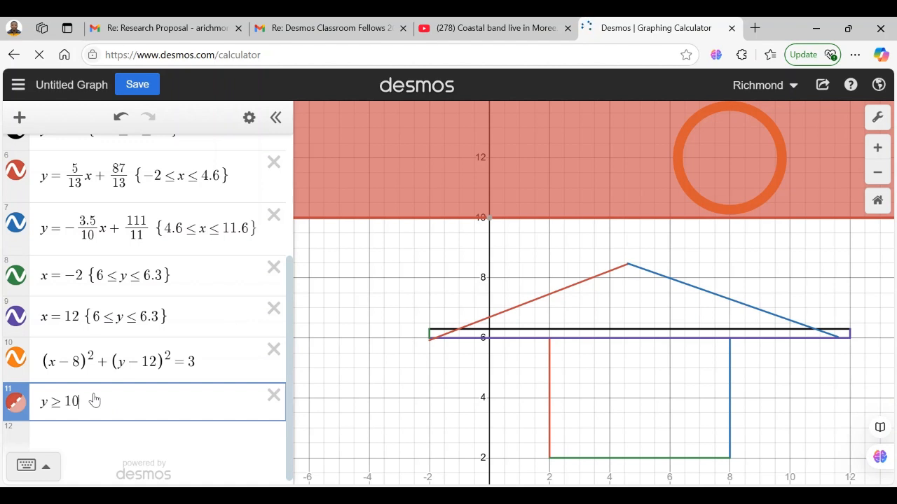
{"action": "type", "text": "{"}
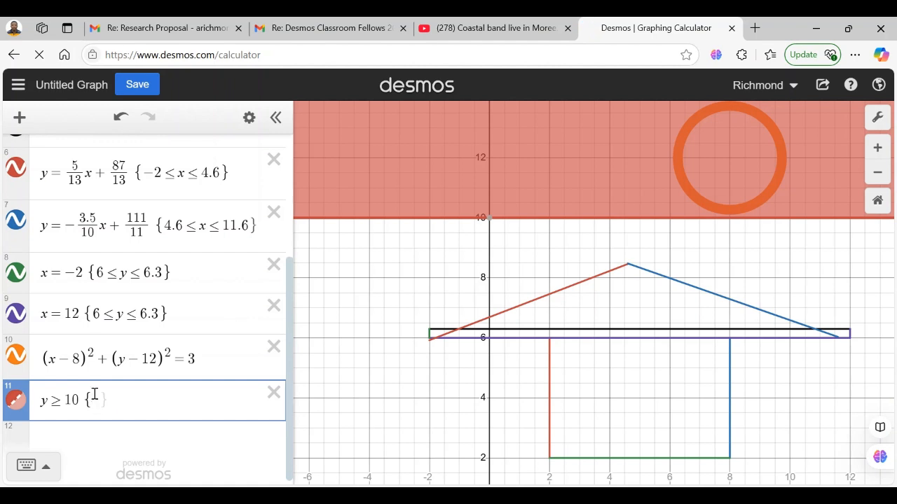
{"action": "type", "text": "-"}
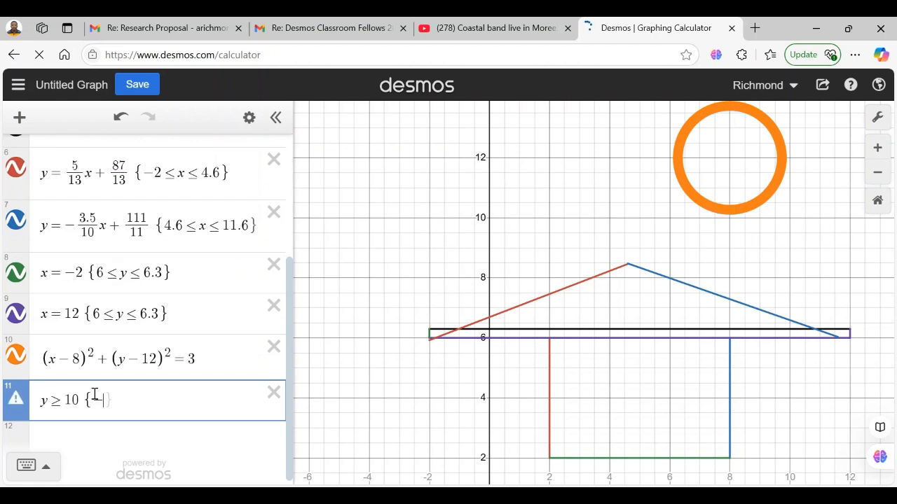
{"action": "type", "text": "13"}
{"action": "type", "text": "<"}
{"action": "type", "text": "x"}
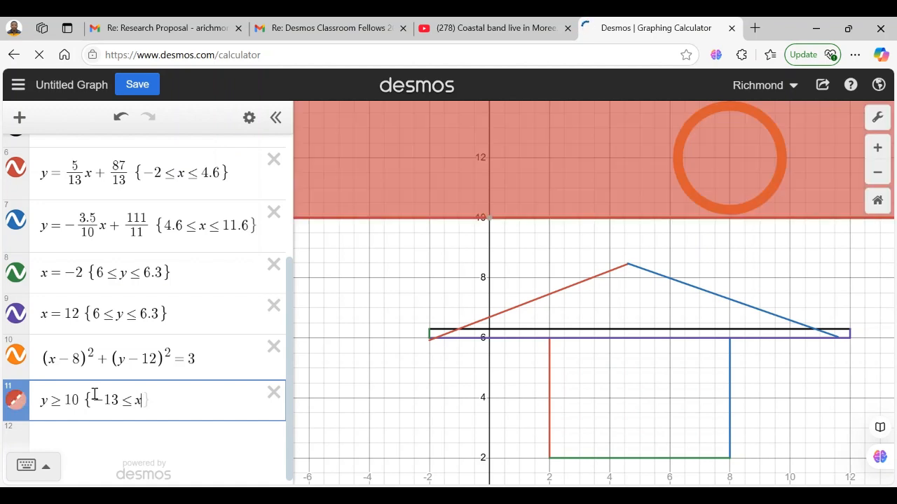
{"action": "type", "text": "<"}
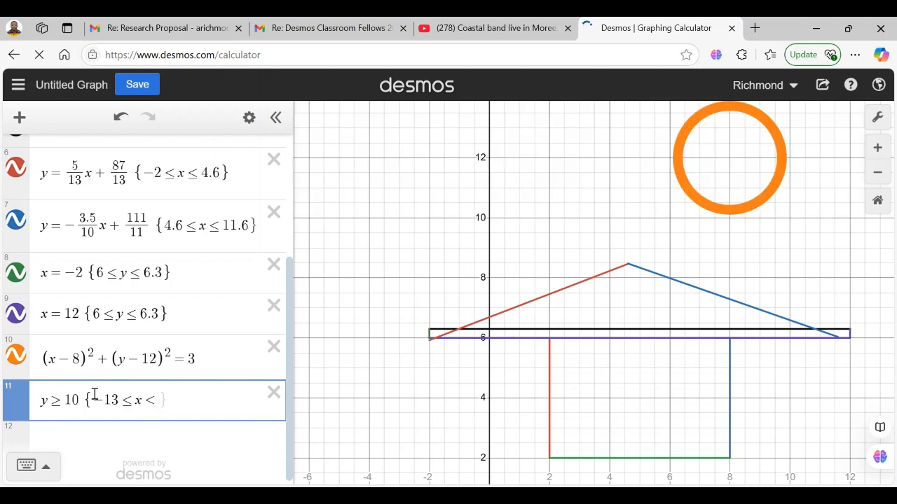
{"action": "type", "text": "="}
{"action": "type", "text": "1"}
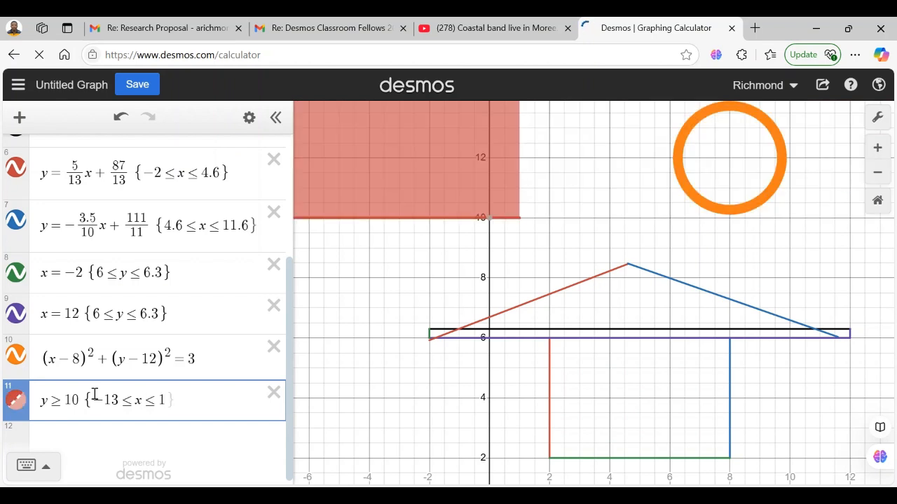
{"action": "type", "text": "3"}
{"action": "left_click", "coordinate": [403, 296]}
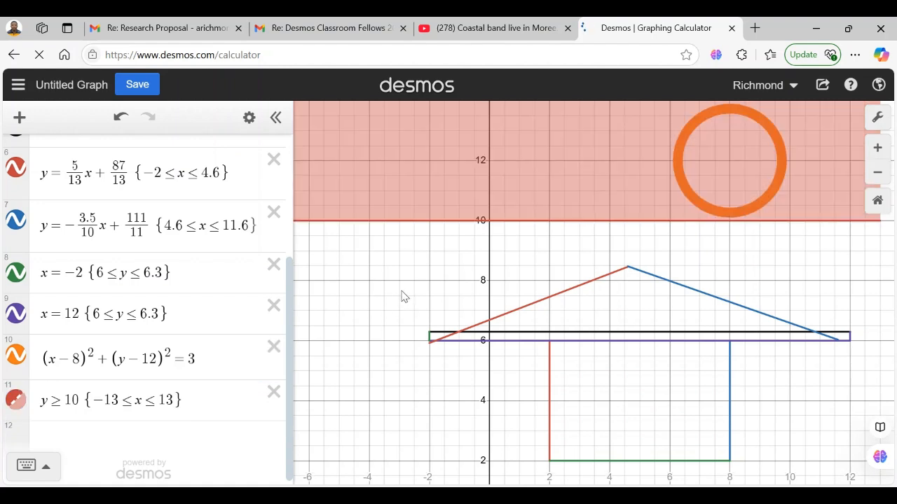
Extend the upper x limit of the shaded inequality in the eleventh expression to 16.
{"action": "left_click_drag", "start_coordinate": [403, 297], "coordinate": [408, 300]}
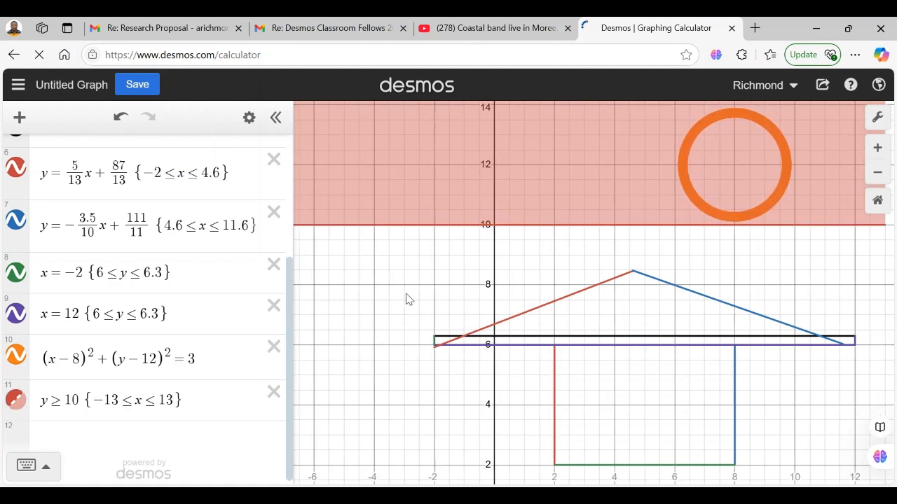
{"action": "left_click", "coordinate": [878, 173]}
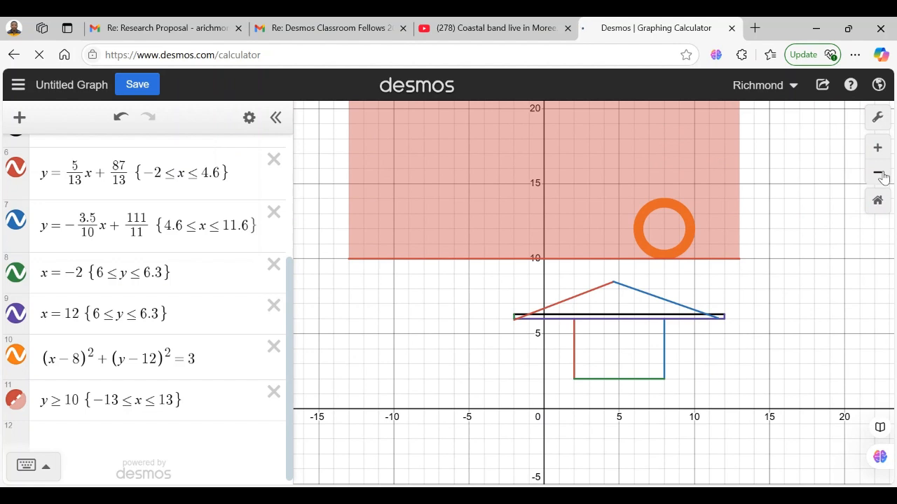
{"action": "left_click", "coordinate": [175, 404]}
{"action": "key", "text": "BackSpace"}
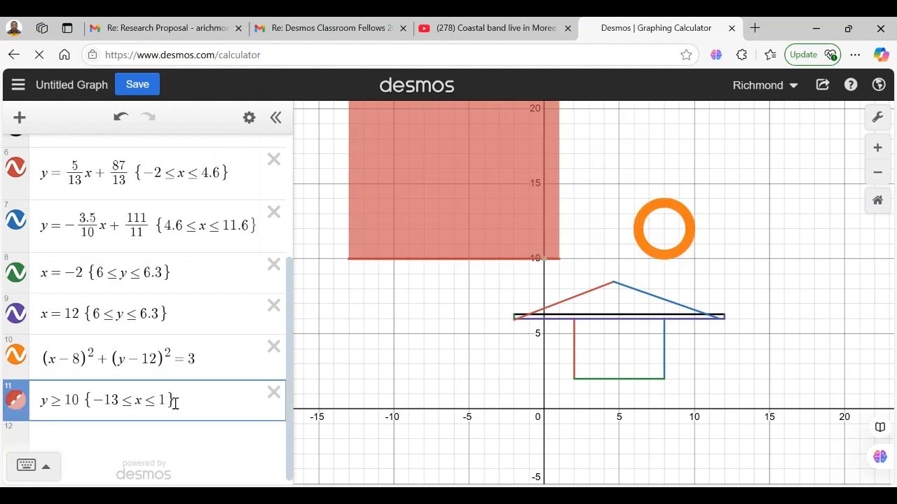
{"action": "type", "text": "4"}
{"action": "key", "text": "BackSpace"}
{"action": "type", "text": "6"}
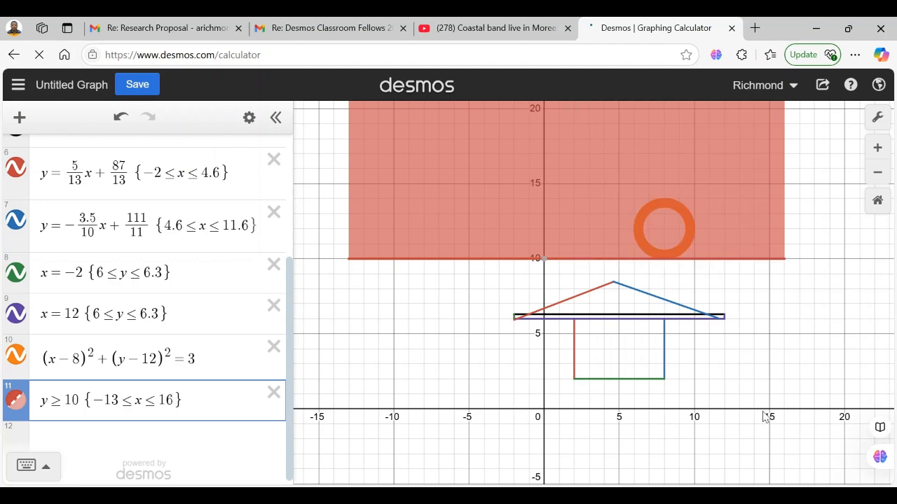
Add a second restriction {-13 ≤ y ≤ 16} to the eleventh expression's inequality.
{"action": "left_click", "coordinate": [187, 402]}
{"action": "type", "text": "{"}
{"action": "type", "text": "-1"}
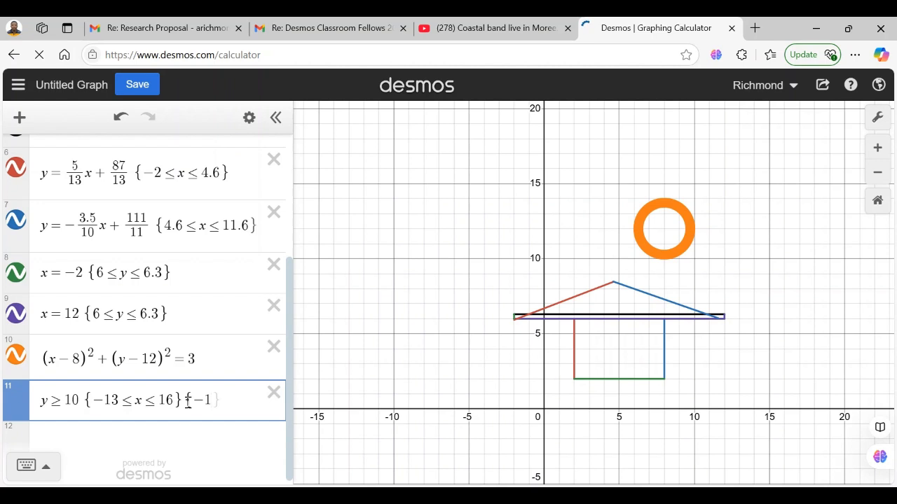
{"action": "type", "text": "3"}
{"action": "type", "text": "<"}
{"action": "type", "text": "y"}
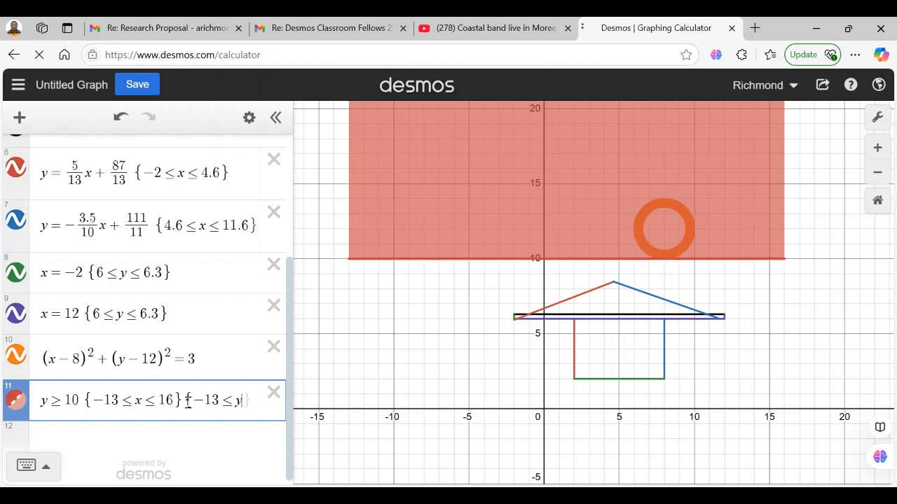
{"action": "type", "text": "<="}
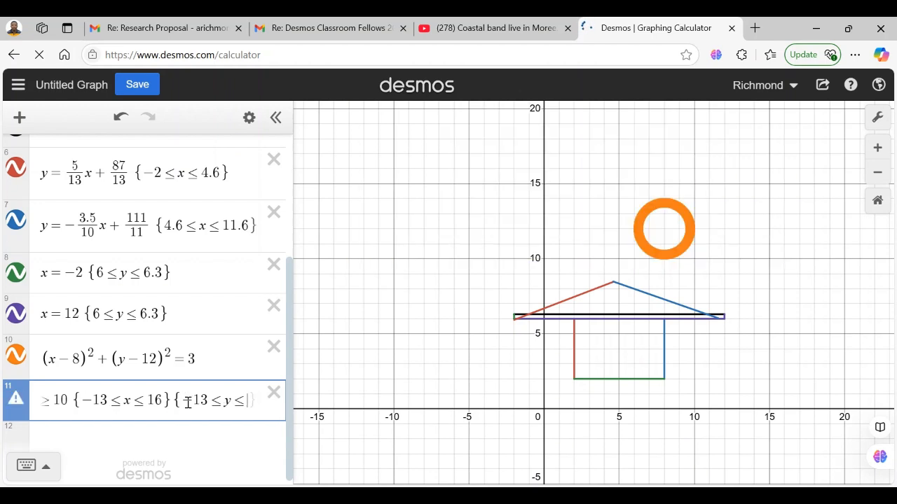
{"action": "type", "text": "1"}
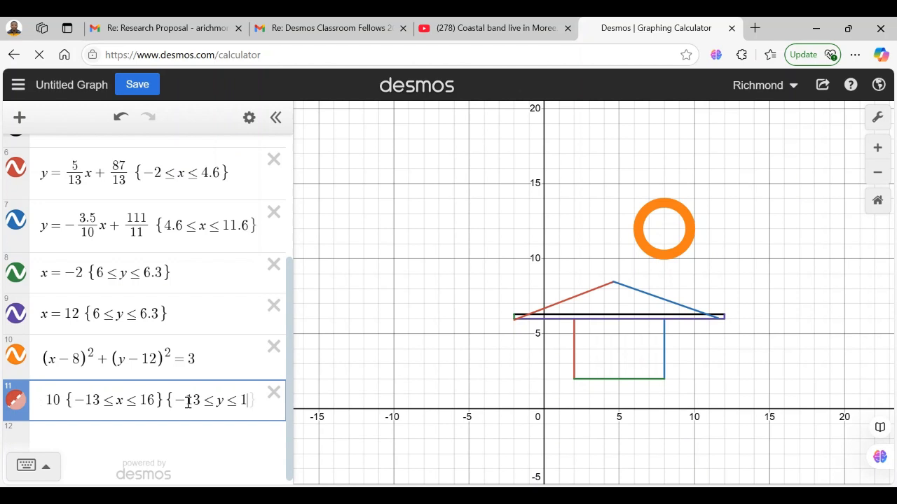
{"action": "type", "text": "6"}
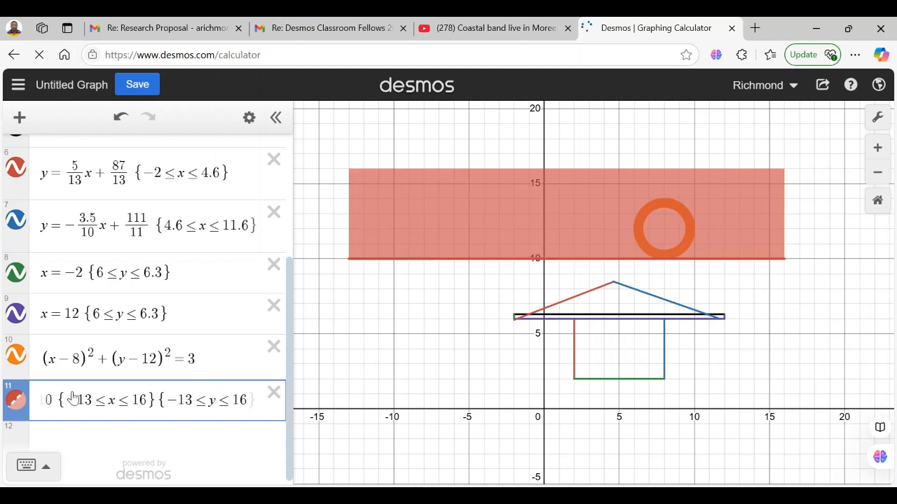
Change the eleventh expression's shaded region to orange and open its fill opacity for editing.
{"action": "left_click", "coordinate": [14, 400]}
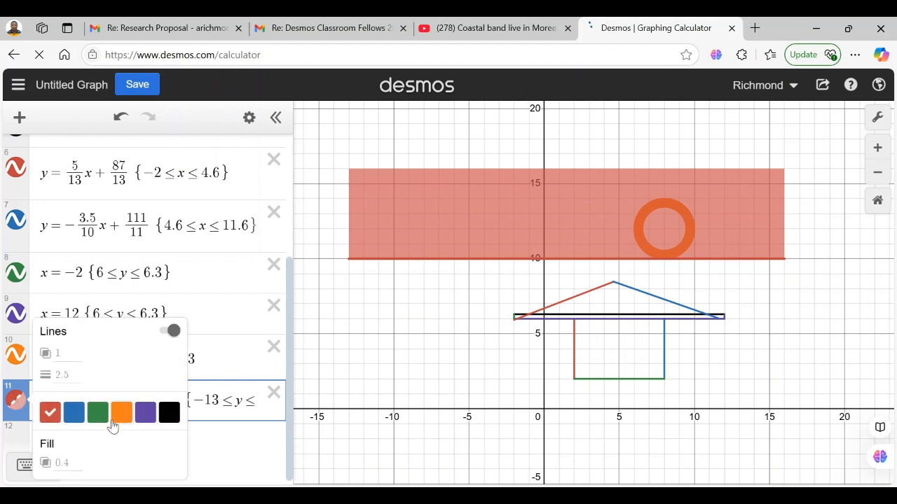
{"action": "left_click", "coordinate": [119, 420]}
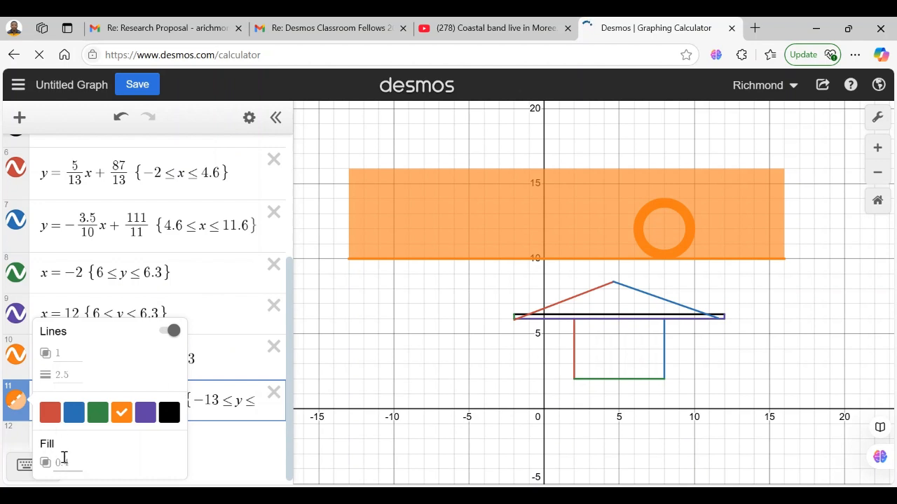
{"action": "left_click", "coordinate": [74, 464]}
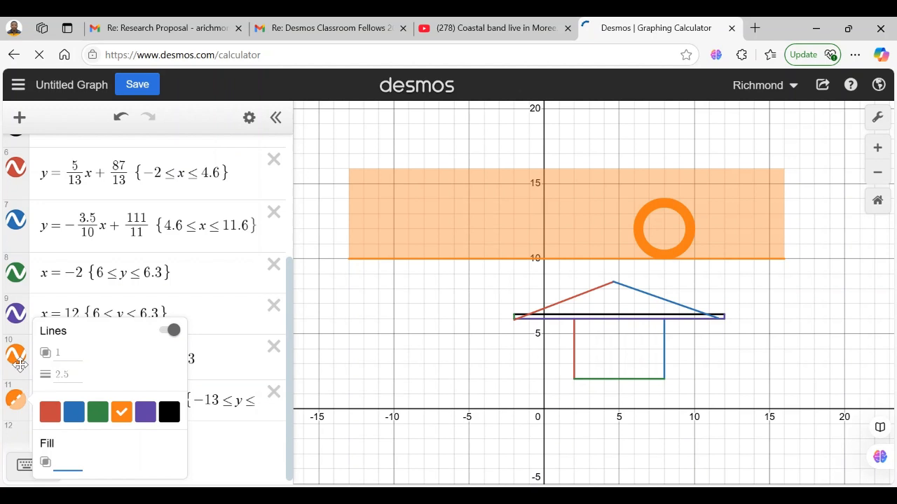
Recolor the circle in the tenth expression red.
{"action": "left_click", "coordinate": [225, 366]}
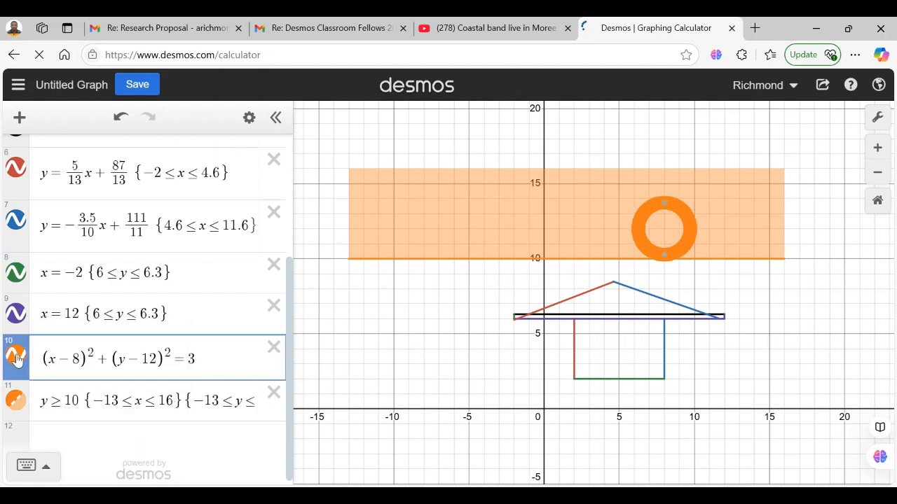
{"action": "left_click", "coordinate": [17, 358]}
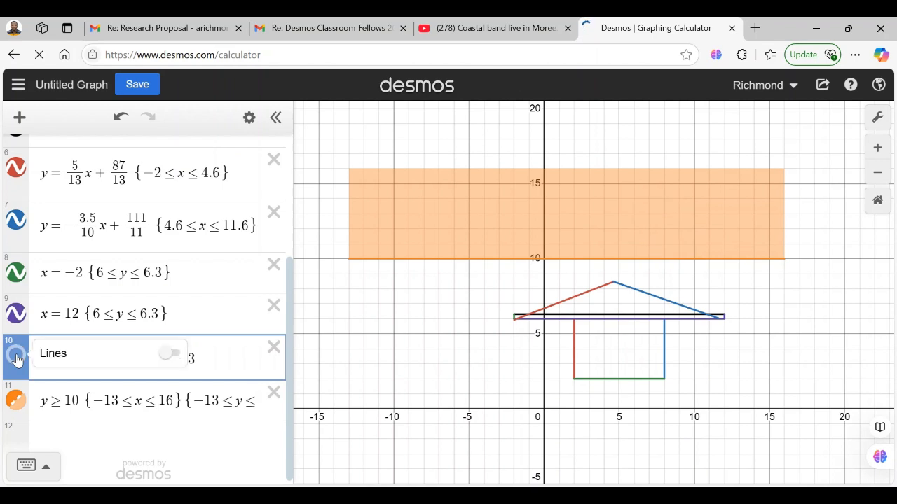
{"action": "left_click", "coordinate": [175, 355]}
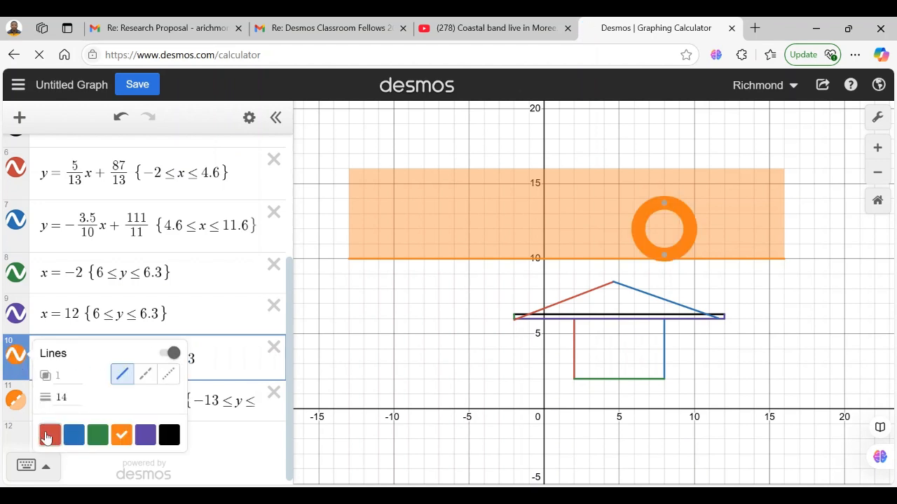
{"action": "left_click", "coordinate": [50, 435]}
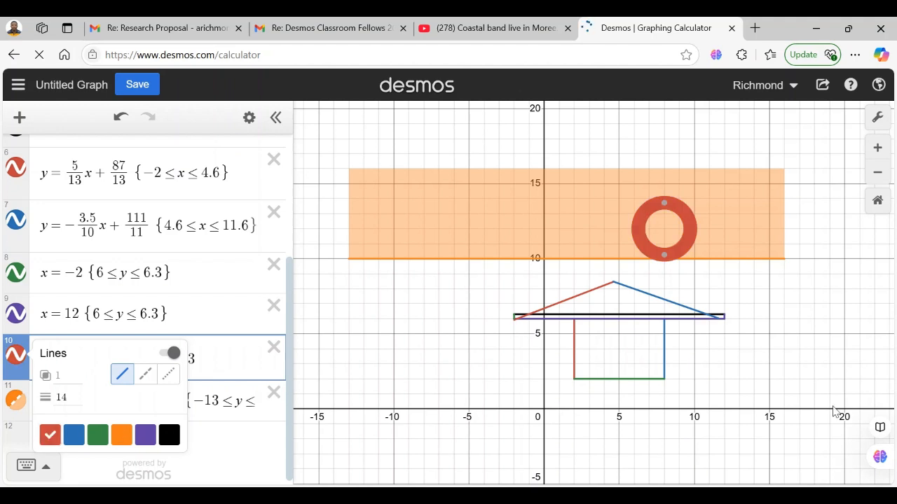
Add the sine curve y = sin(0.3x) + 1 as the twelfth expression.
{"action": "left_click", "coordinate": [874, 351]}
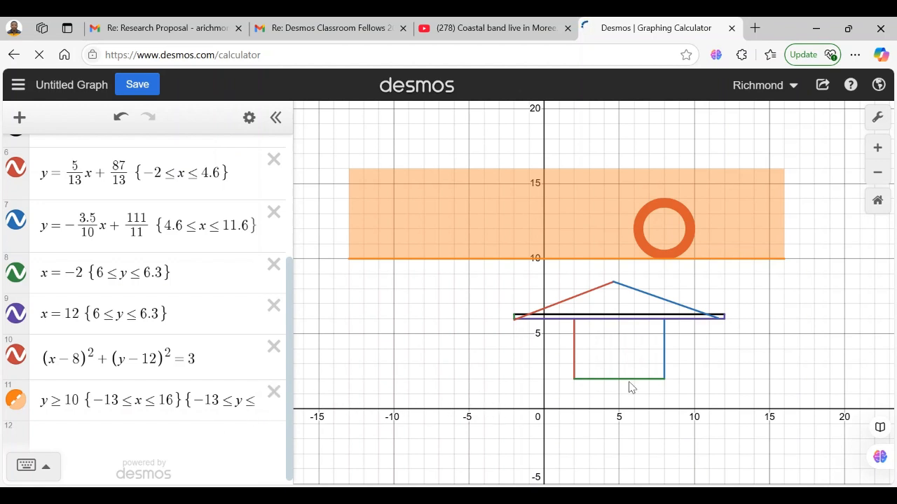
{"action": "left_click", "coordinate": [48, 438]}
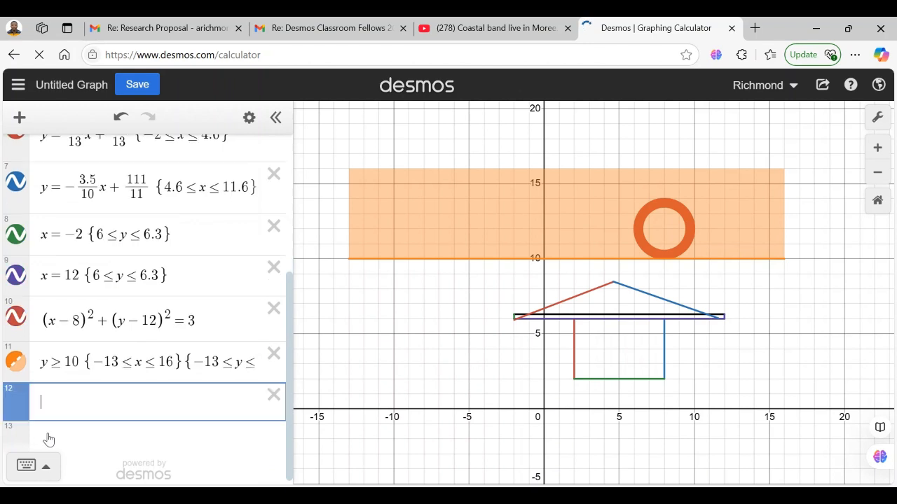
{"action": "type", "text": "y"}
{"action": "type", "text": "=x"}
{"action": "key", "text": "BackSpace"}
{"action": "type", "text": "sin"}
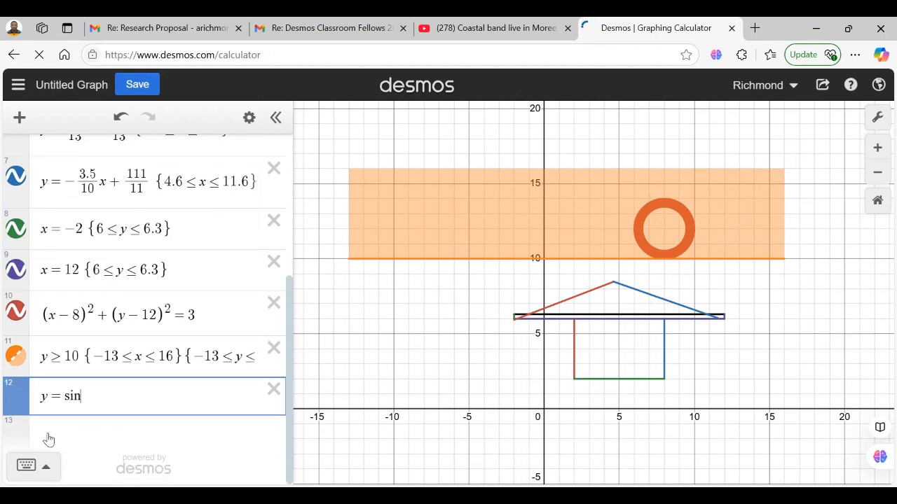
{"action": "type", "text": ")"}
{"action": "key", "text": "BackSpace"}
{"action": "type", "text": "(3"}
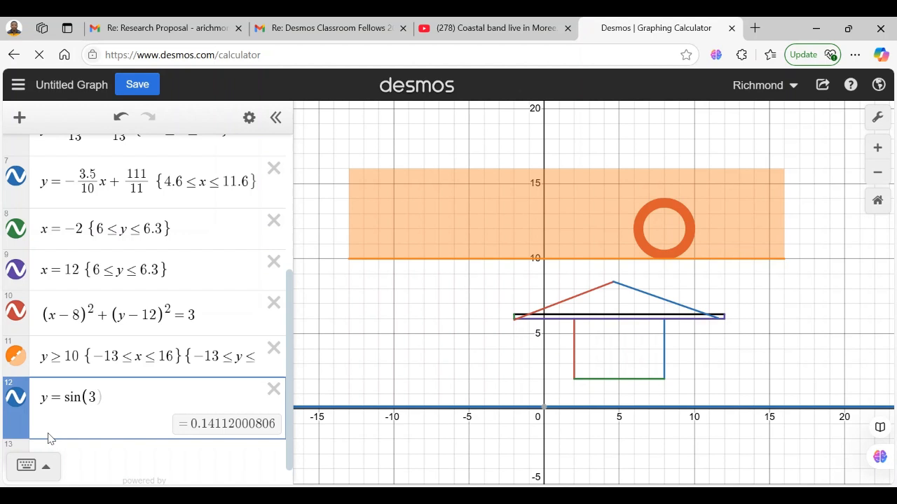
{"action": "key", "text": "BackSpace"}
{"action": "type", "text": "0.3"}
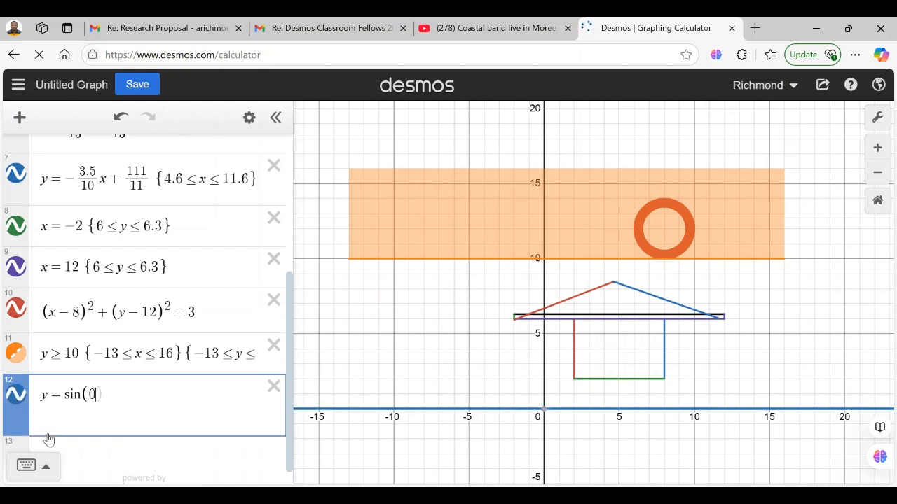
{"action": "type", "text": "x"}
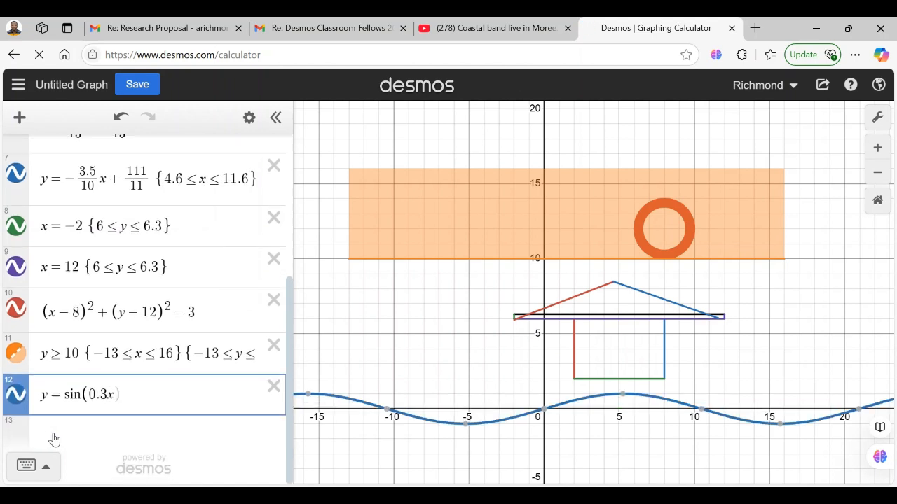
{"action": "type", "text": ")+1"}
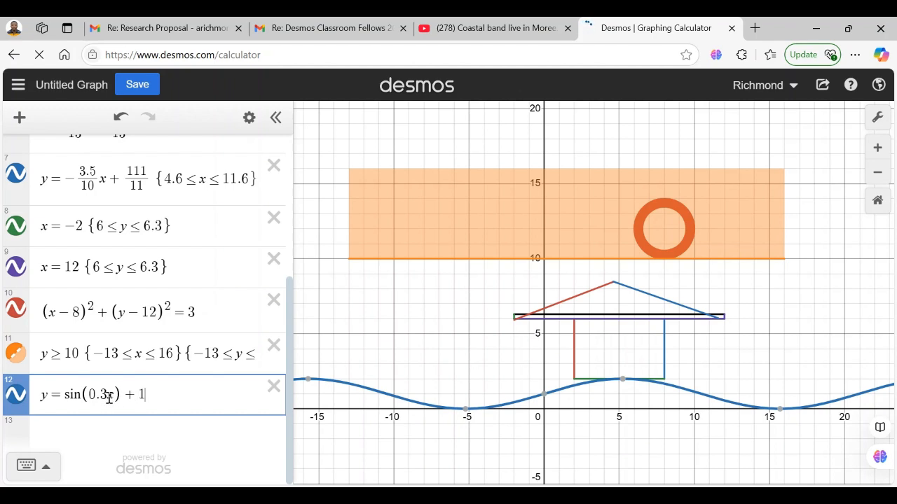
Try x coefficients of 2 and 3 inside the sine function of the twelfth expression.
{"action": "left_click", "coordinate": [106, 397]}
{"action": "key", "text": "BackSpace"}
{"action": "key", "text": "BackSpace"}
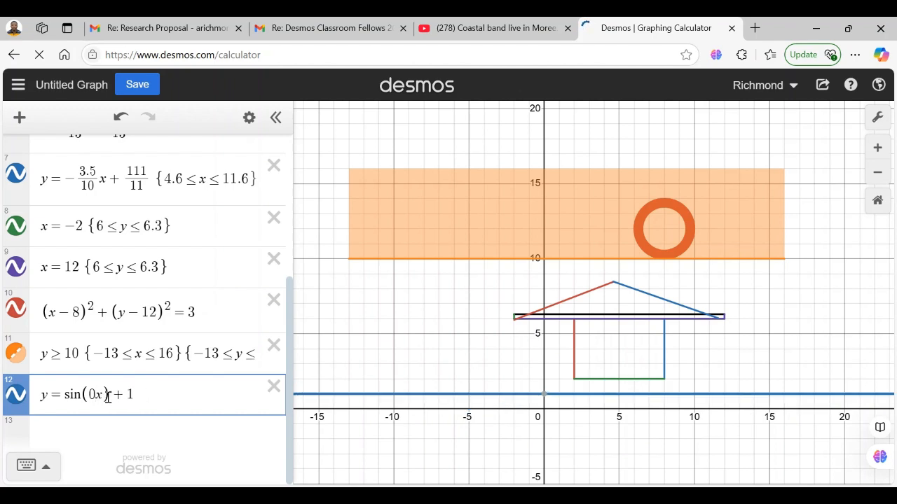
{"action": "key", "text": "BackSpace"}
{"action": "type", "text": "2"}
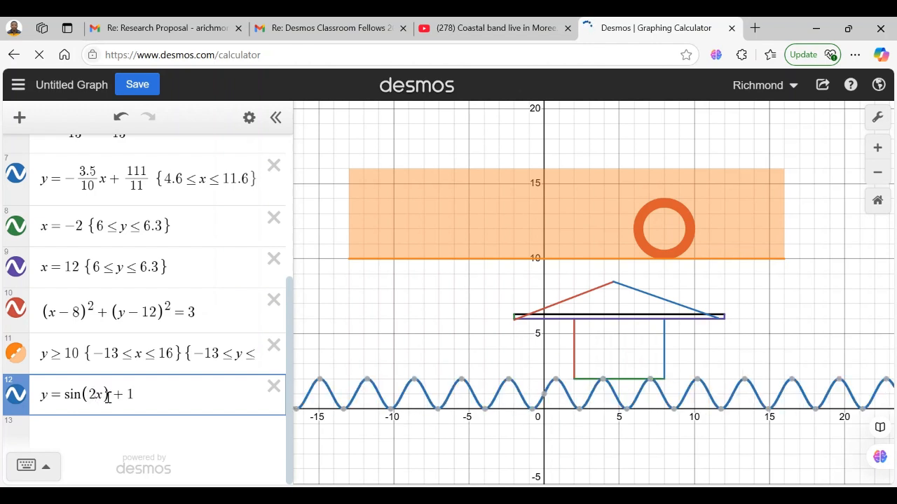
{"action": "key", "text": "BackSpace"}
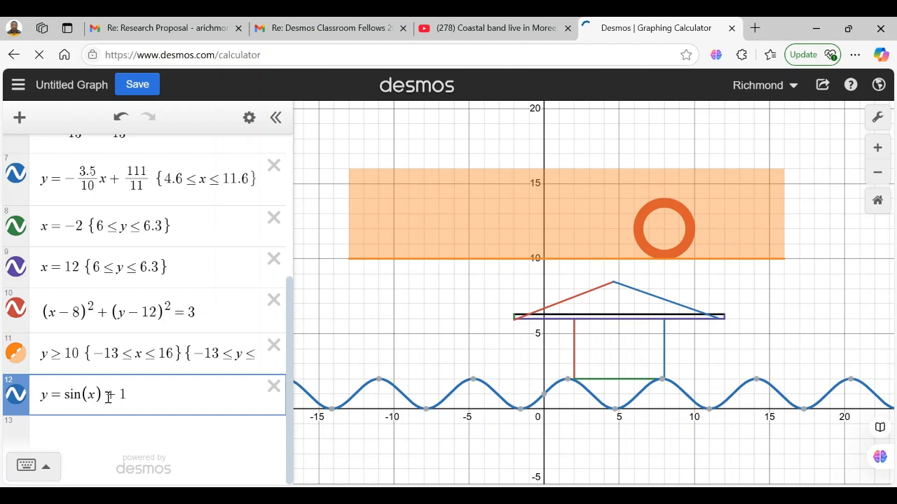
{"action": "type", "text": "3"}
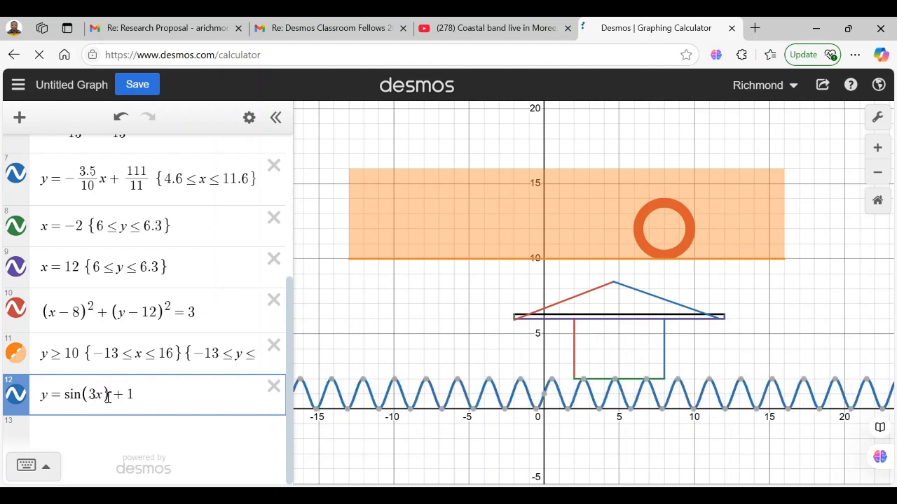
Set the sine curve's added constant to 10 and its x coefficient to 0.3.
{"action": "left_click", "coordinate": [161, 391]}
{"action": "type", "text": "1"}
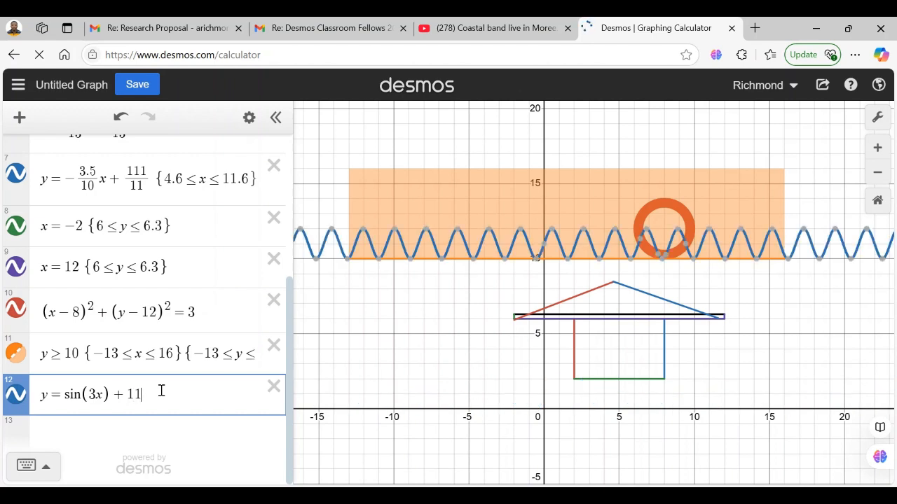
{"action": "key", "text": "BackSpace"}
{"action": "type", "text": "0"}
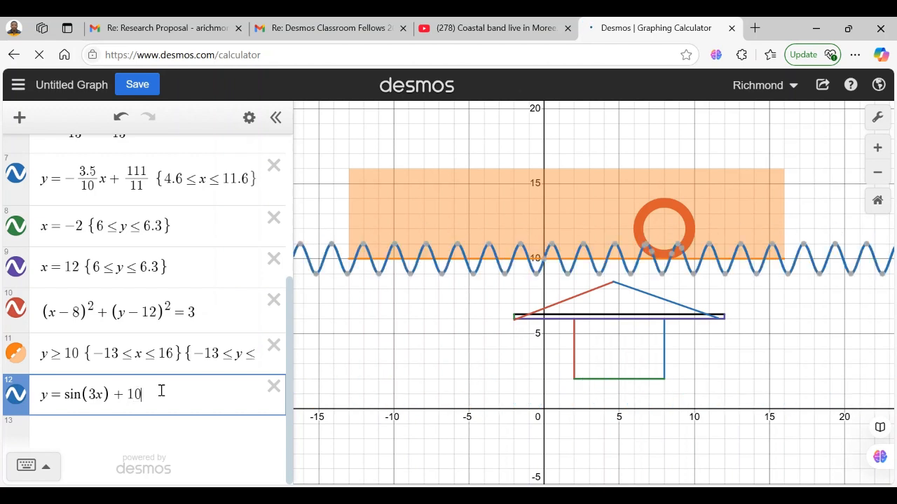
{"action": "left_click", "coordinate": [91, 396]}
{"action": "type", "text": "0."}
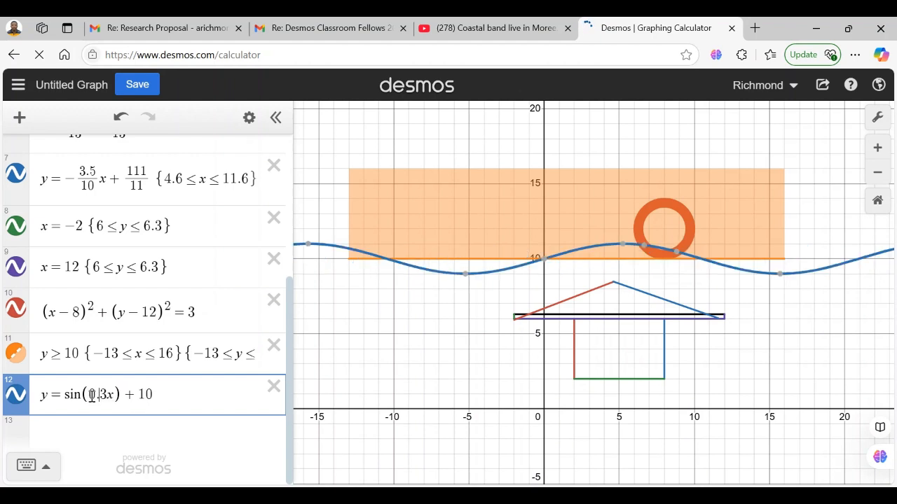
{"action": "left_click", "coordinate": [362, 366]}
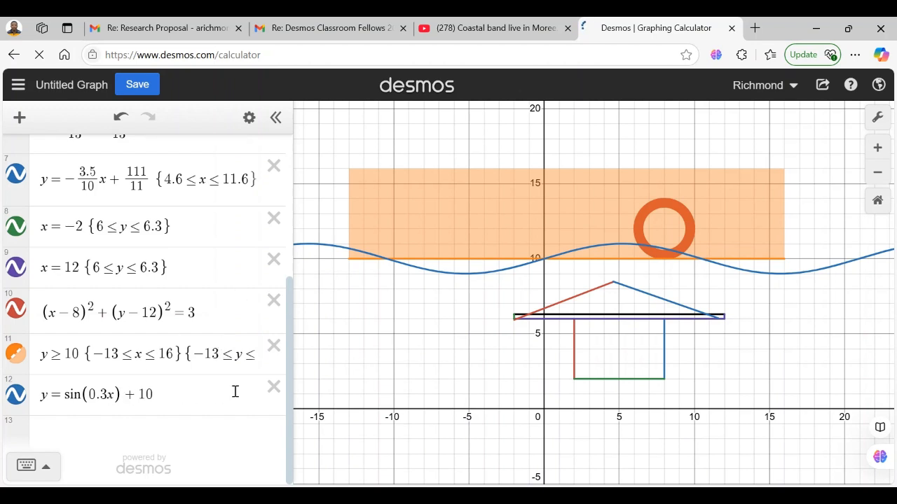
Restrict the sine curve in the twelfth expression to {-13 ≤ x ≤ 16}.
{"action": "left_click", "coordinate": [189, 395]}
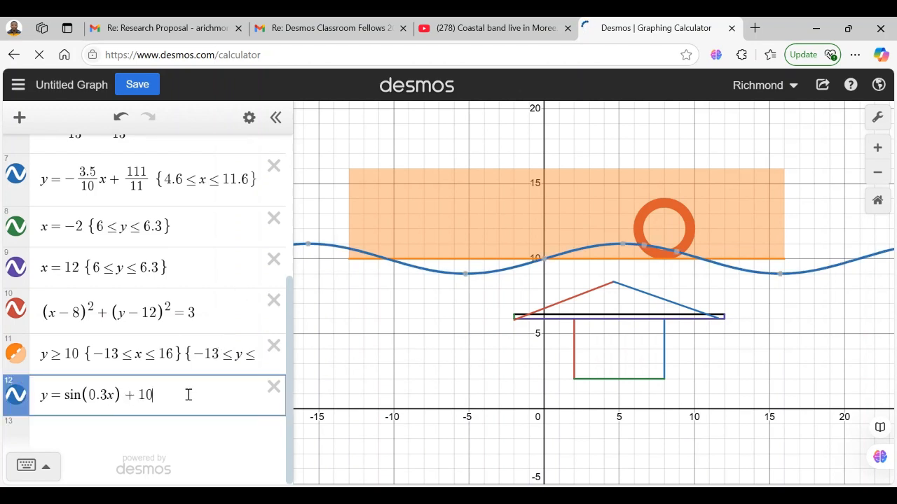
{"action": "type", "text": "{-13"}
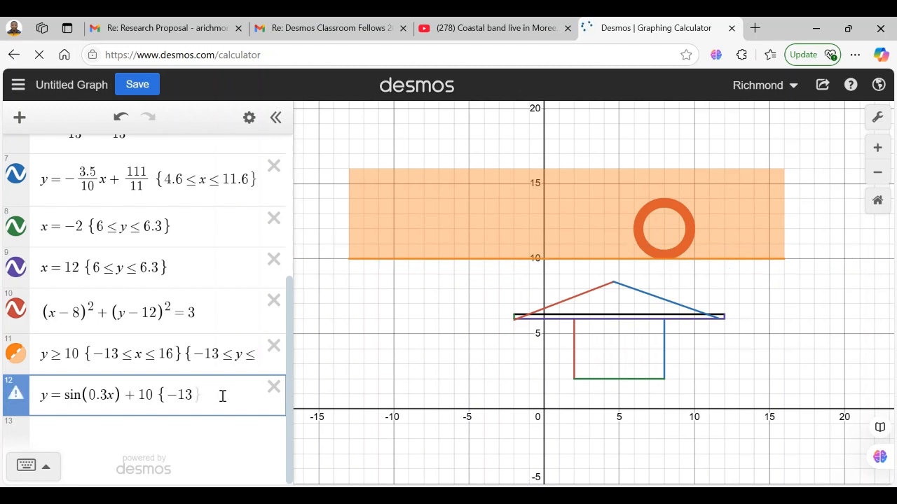
{"action": "type", "text": "<"}
{"action": "type", "text": "x"}
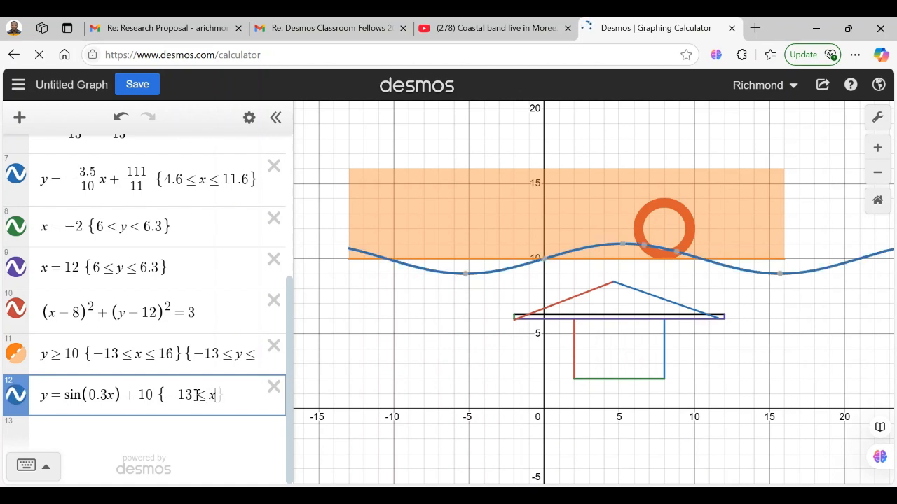
{"action": "type", "text": "<="}
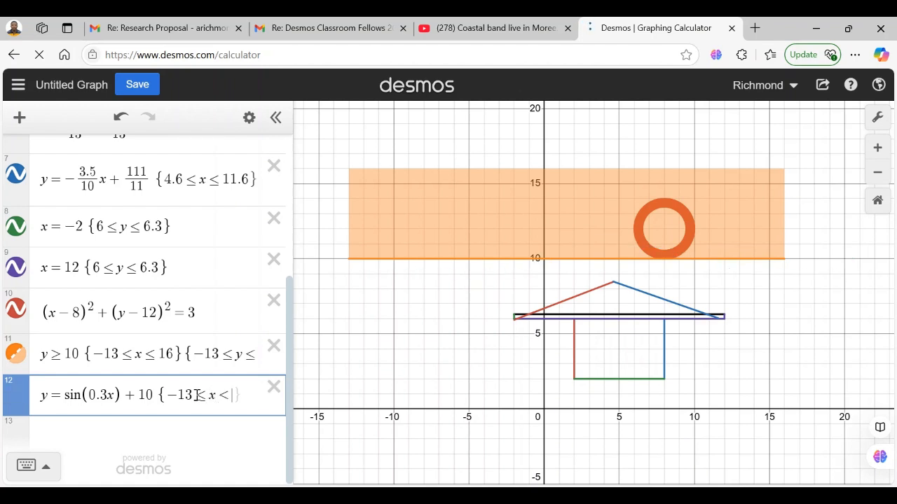
{"action": "type", "text": "1"}
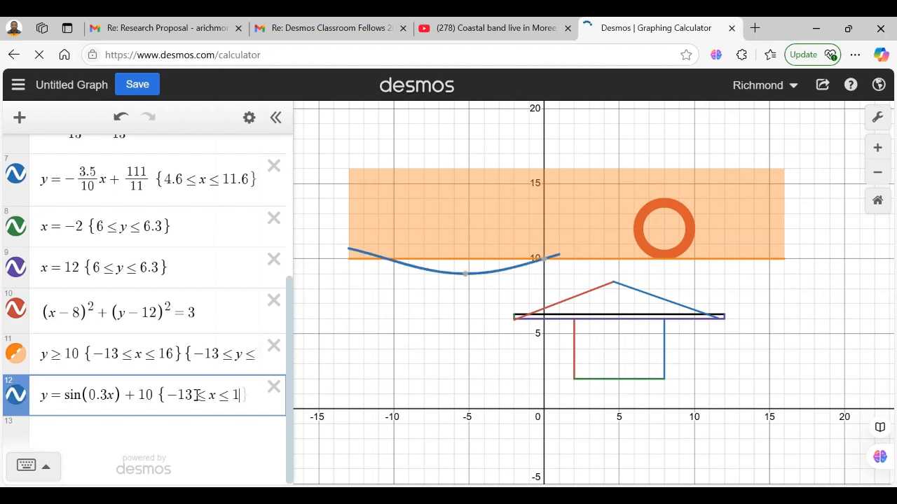
{"action": "type", "text": "6"}
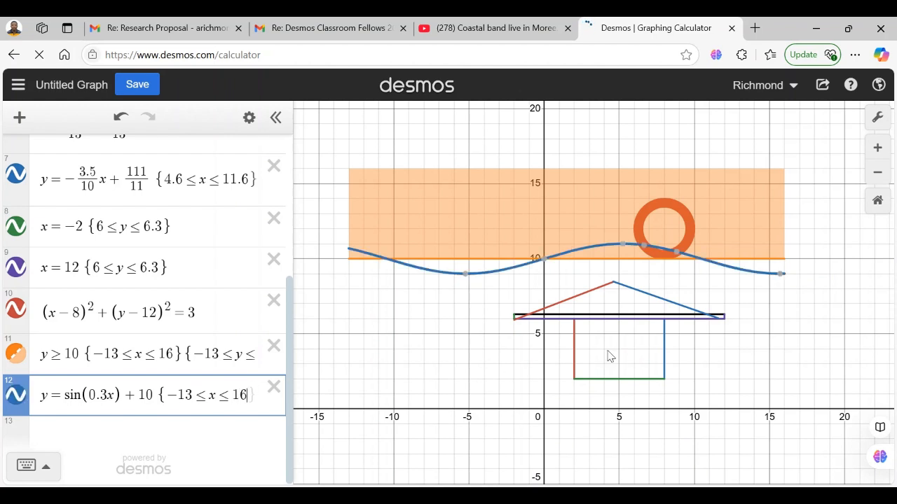
{"action": "left_click", "coordinate": [779, 329]}
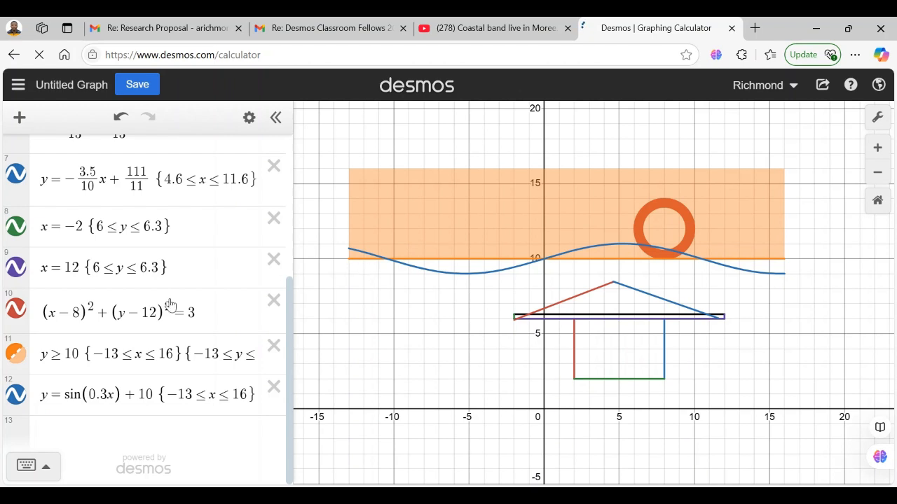
Set the boundary line thickness of the orange shaded region in the eleventh expression to 0.2.
{"action": "left_click", "coordinate": [14, 355]}
{"action": "left_click", "coordinate": [15, 354]}
{"action": "left_click", "coordinate": [15, 356]}
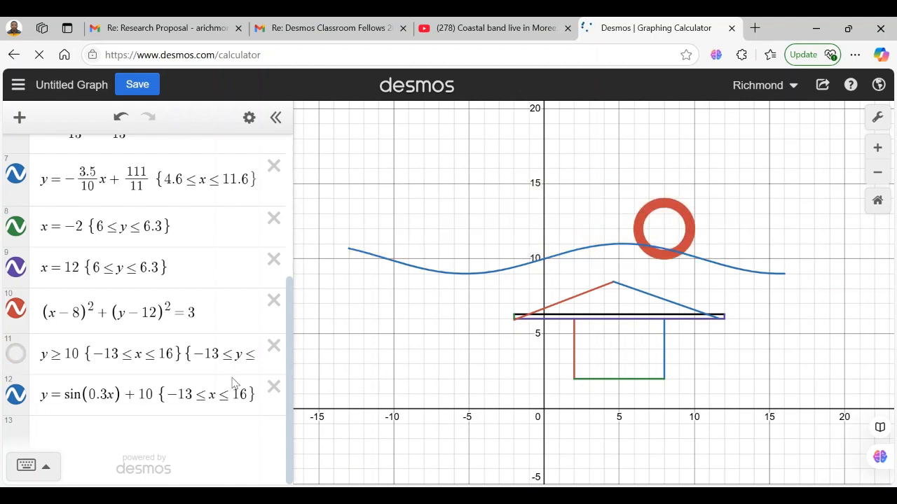
{"action": "left_click", "coordinate": [14, 358]}
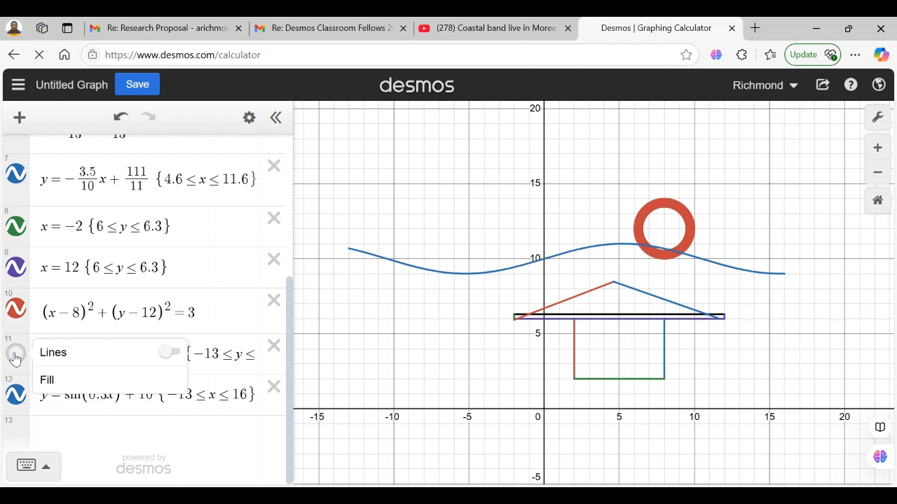
{"action": "left_click", "coordinate": [172, 353]}
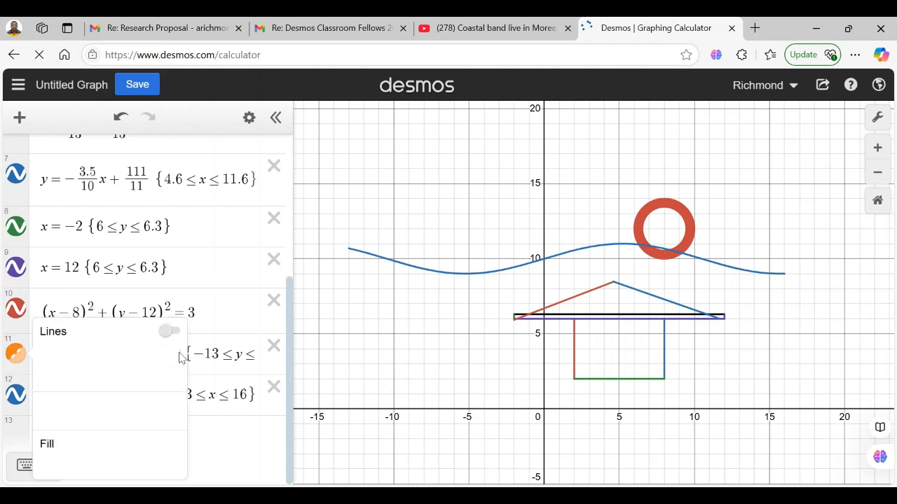
{"action": "left_click", "coordinate": [60, 376]}
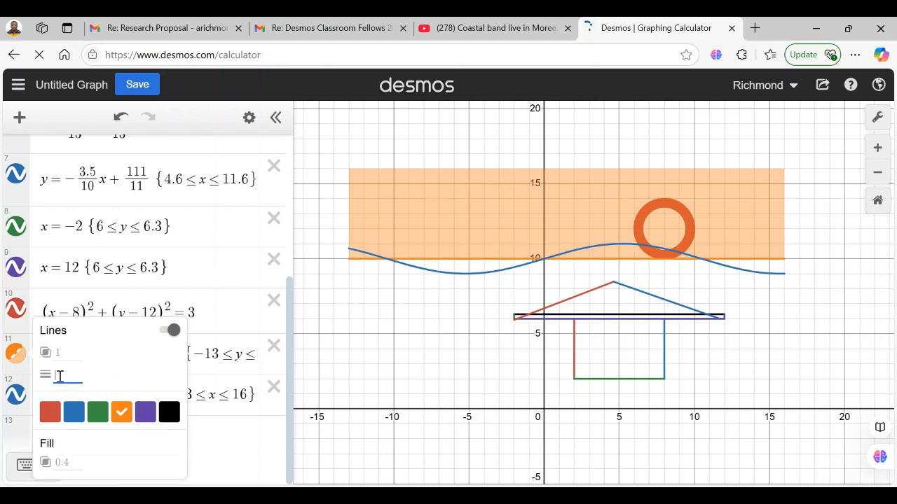
{"action": "type", "text": "0.2"}
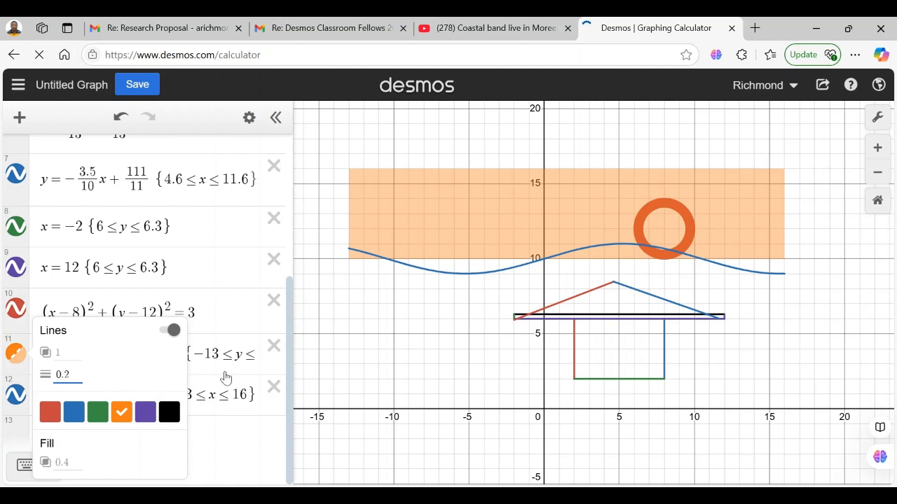
{"action": "left_click", "coordinate": [346, 368]}
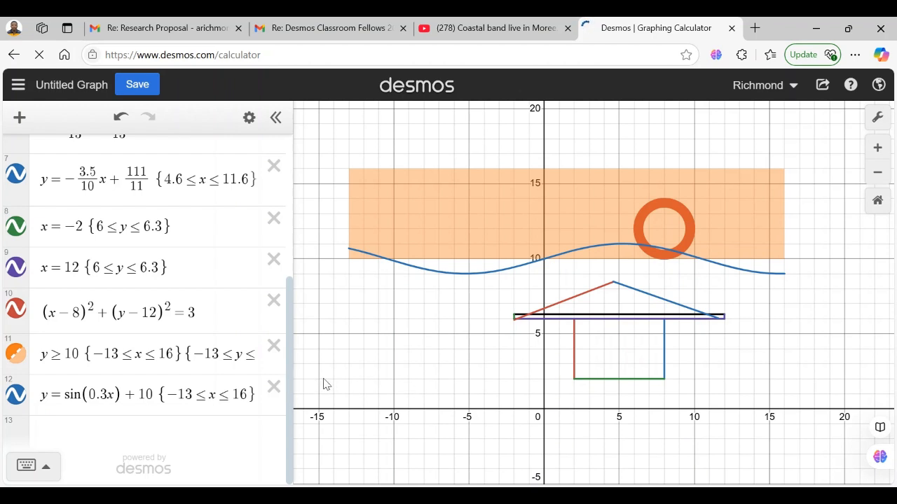
Add the inequality y ≤ 2 as the thirteenth expression to shade the ground below the house.
{"action": "left_click", "coordinate": [84, 434]}
{"action": "type", "text": "y"}
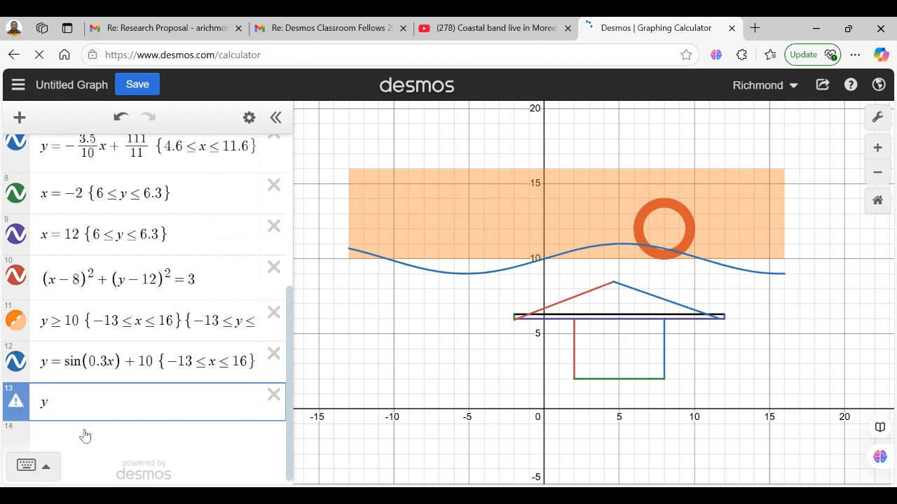
{"action": "type", "text": ">"}
{"action": "type", "text": "5"}
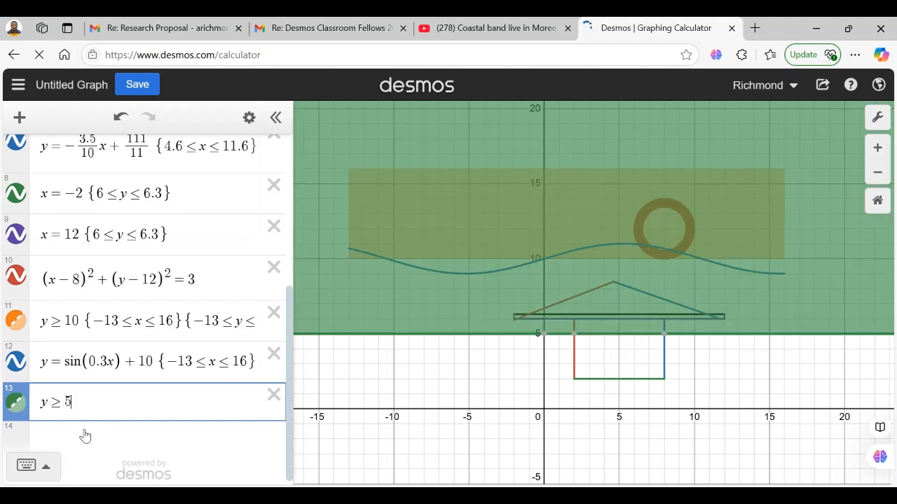
{"action": "key", "text": "BackSpace"}
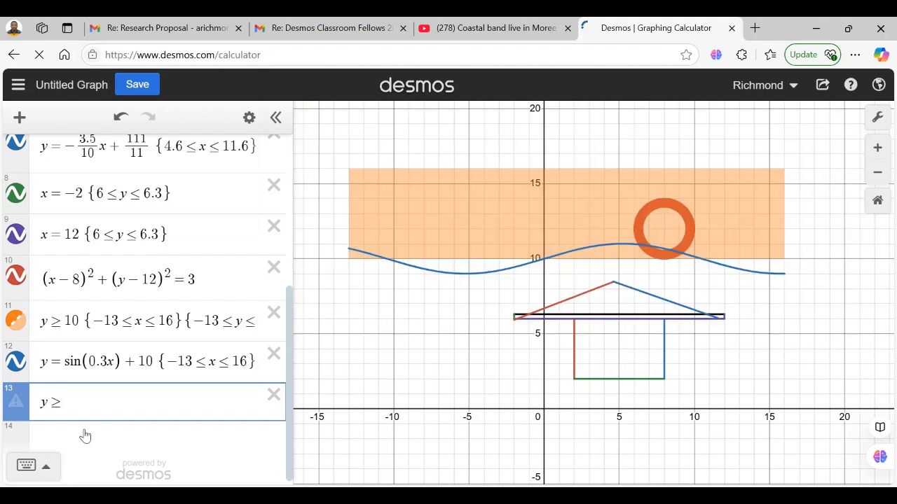
{"action": "key", "text": "BackSpace"}
{"action": "type", "text": "<=6"}
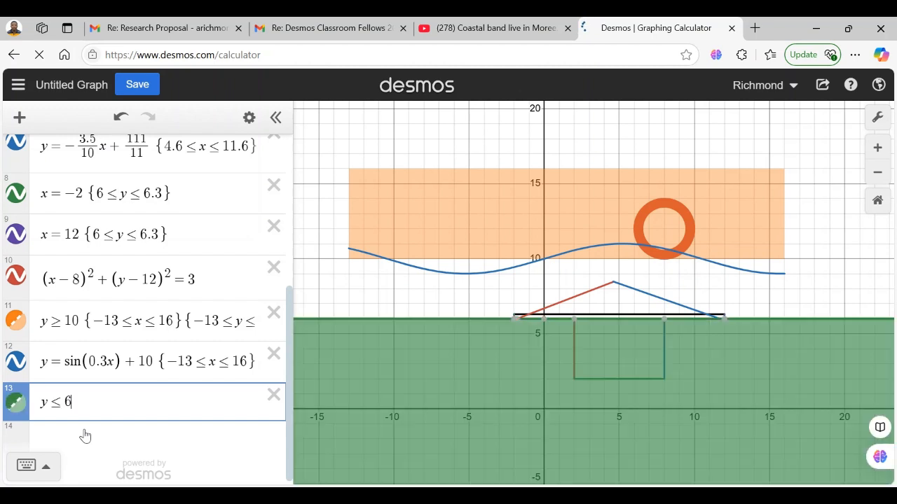
{"action": "key", "text": "BackSpace"}
{"action": "type", "text": "1"}
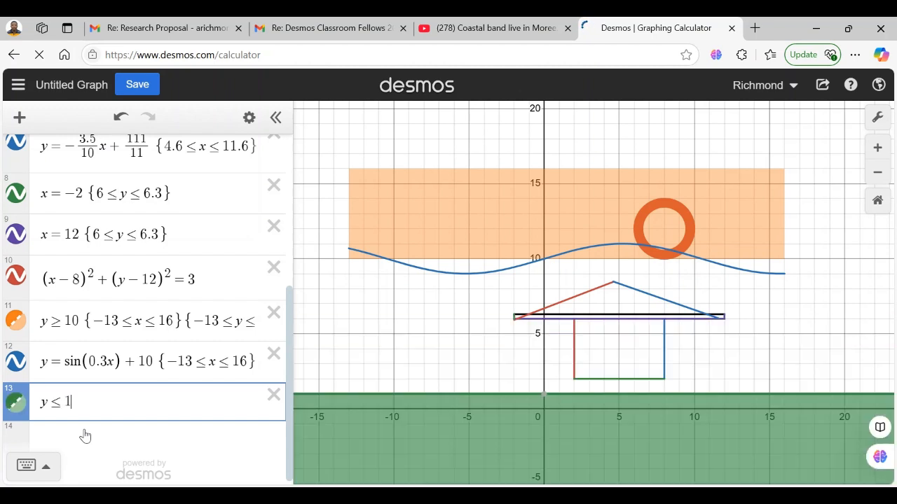
{"action": "key", "text": "BackSpace"}
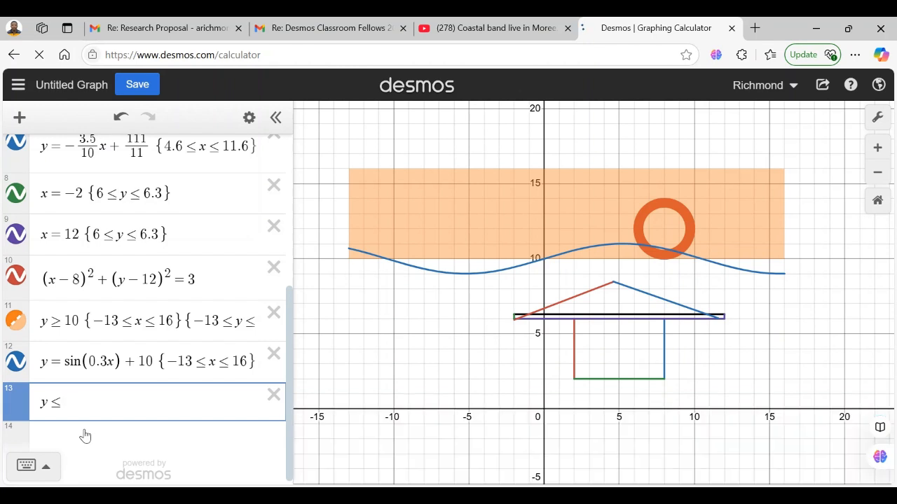
{"action": "type", "text": "2"}
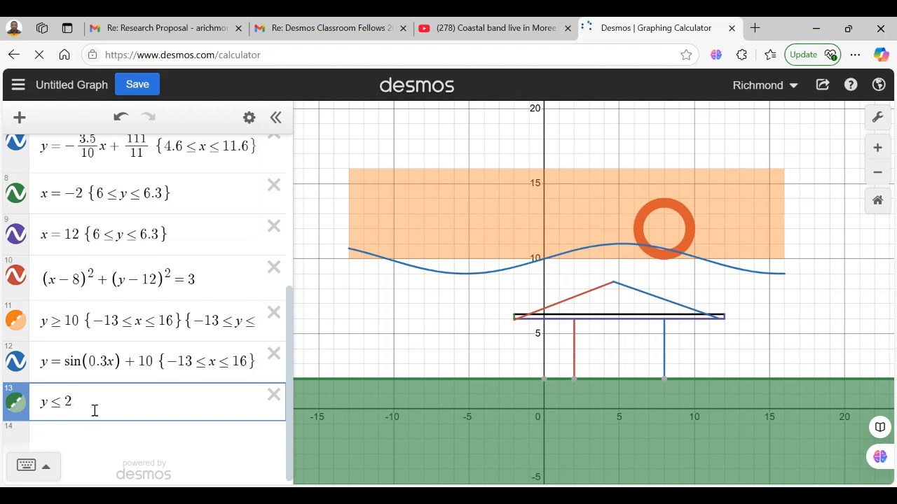
Restrict the y ≤ 2 inequality in the thirteenth expression to {-15 ≤ x ≤ 16}.
{"action": "type", "text": "{"}
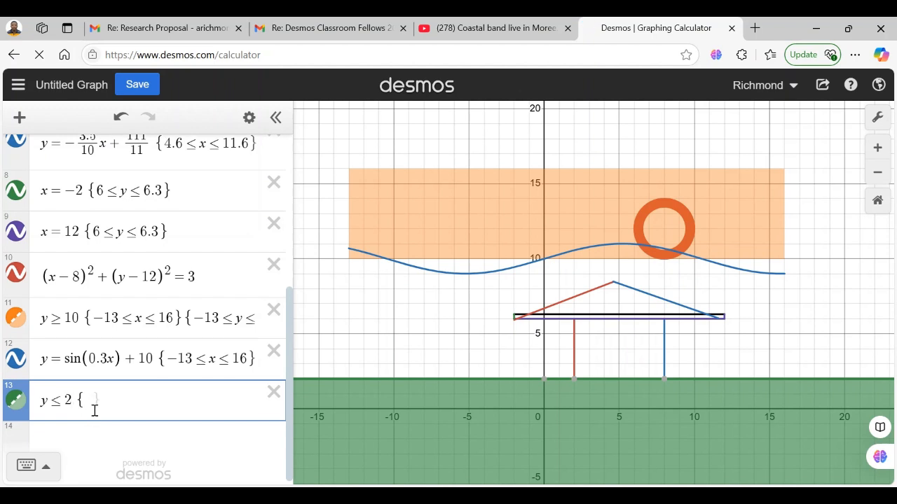
{"action": "type", "text": "-"}
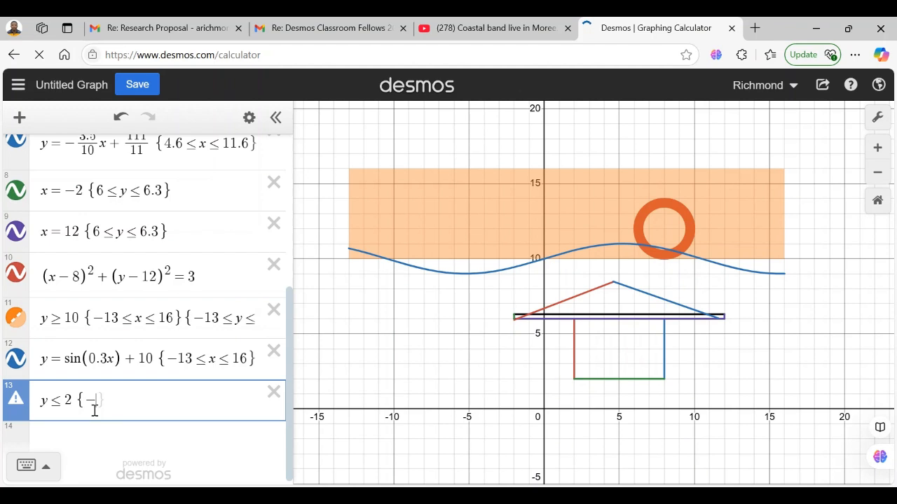
{"action": "type", "text": "15"}
{"action": "type", "text": "<"}
{"action": "type", "text": "x"}
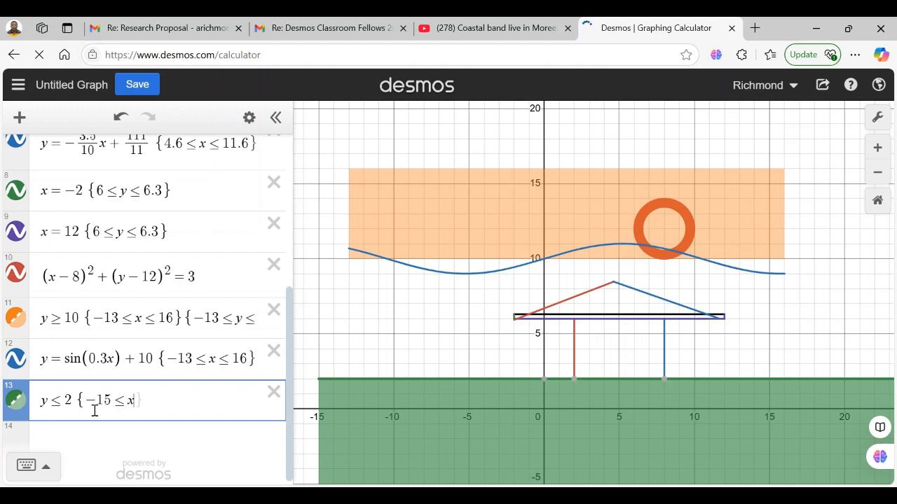
{"action": "type", "text": "<"}
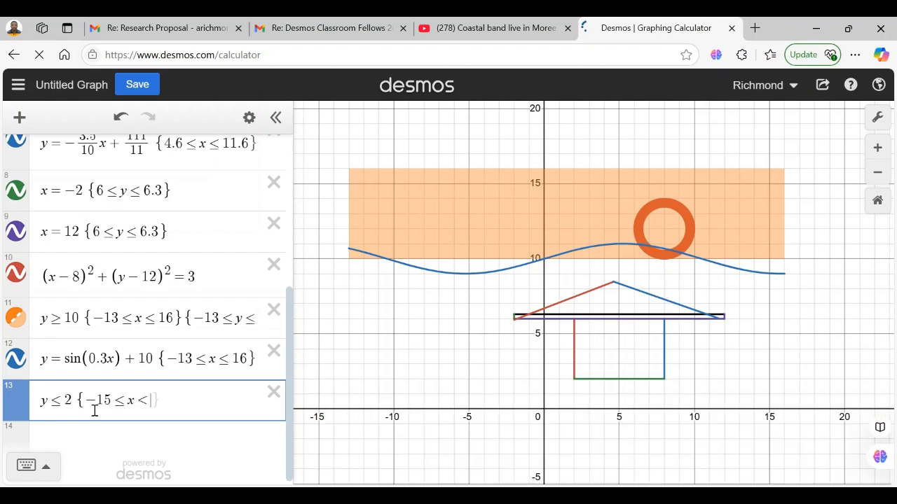
{"action": "type", "text": "="}
{"action": "type", "text": "1"}
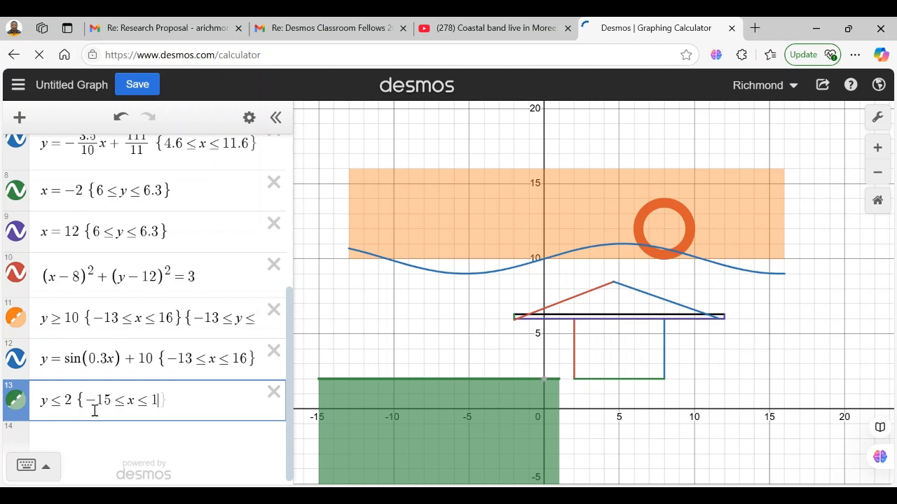
{"action": "type", "text": "6"}
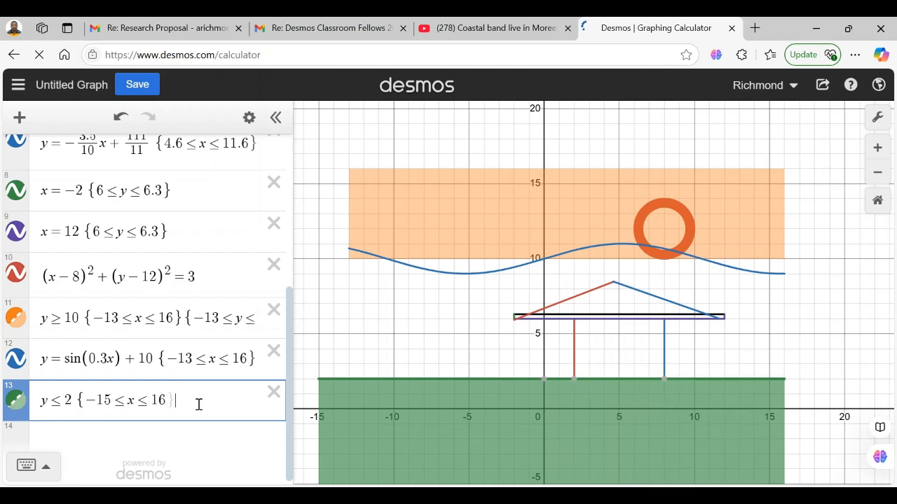
Add a second restriction {-15 ≤ y ≤ 16} to the green ground inequality in the thirteenth expression.
{"action": "type", "text": "}{"}
{"action": "type", "text": "-15"}
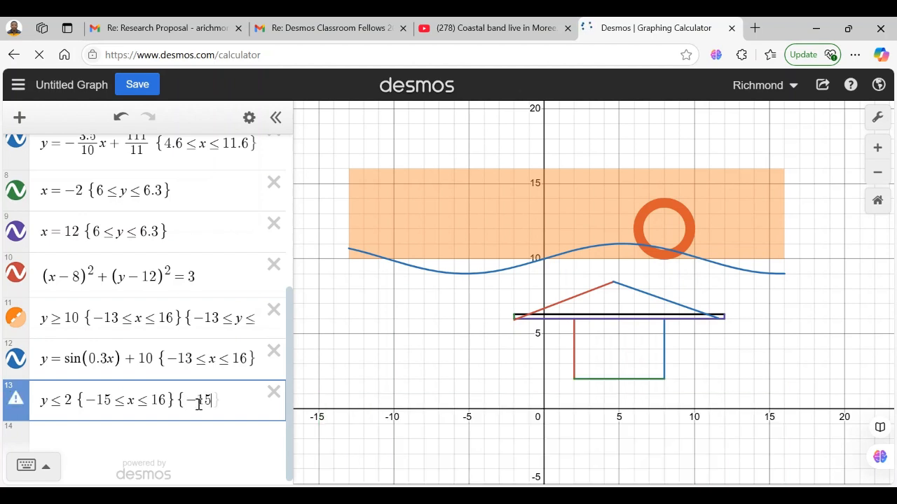
{"action": "type", "text": "<="}
{"action": "type", "text": "y"}
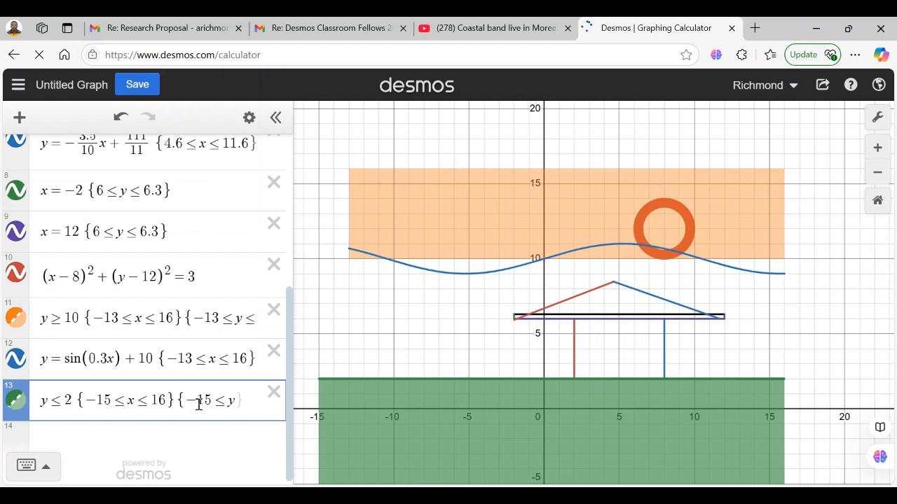
{"action": "type", "text": "<="}
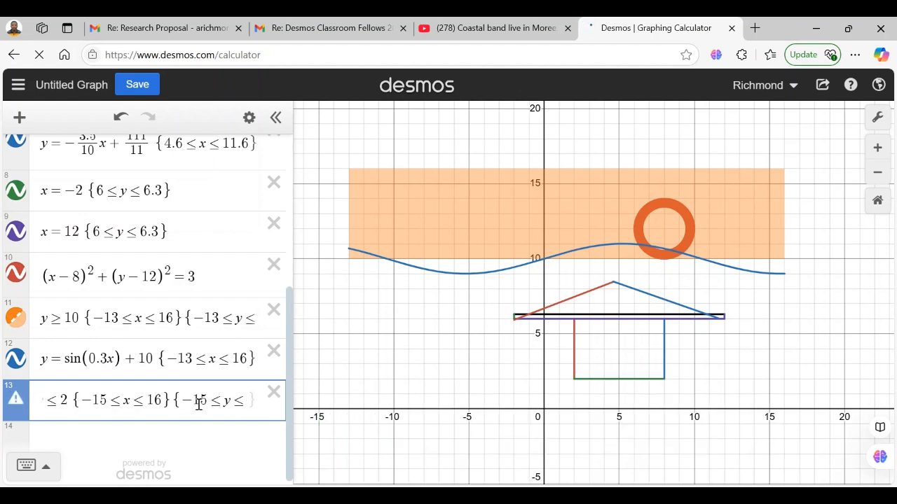
{"action": "type", "text": "16"}
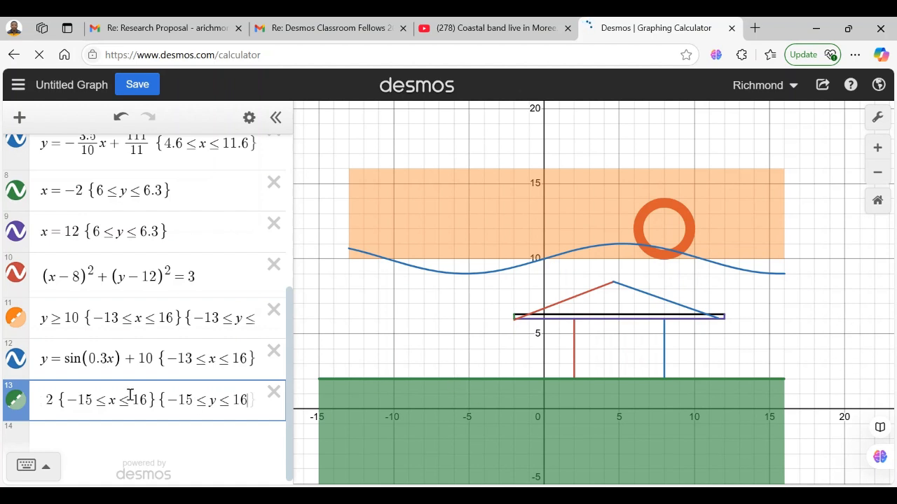
Change the ground inequality in the thirteenth expression to y ≤ 1, keeping its restrictions.
{"action": "left_click", "coordinate": [57, 402]}
{"action": "key", "text": "BackSpace"}
{"action": "type", "text": "1"}
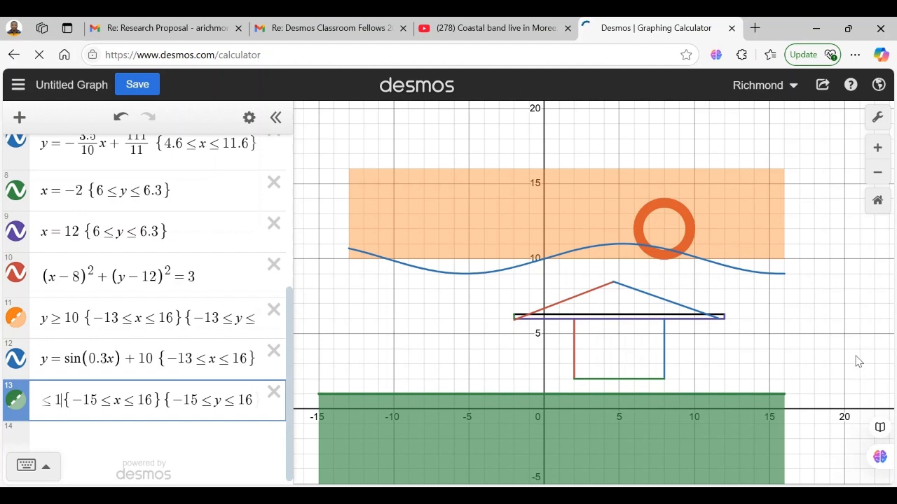
Set the lower y limit of the ground inequality's second restriction to -1.
{"action": "left_click_drag", "start_coordinate": [803, 339], "coordinate": [853, 231]}
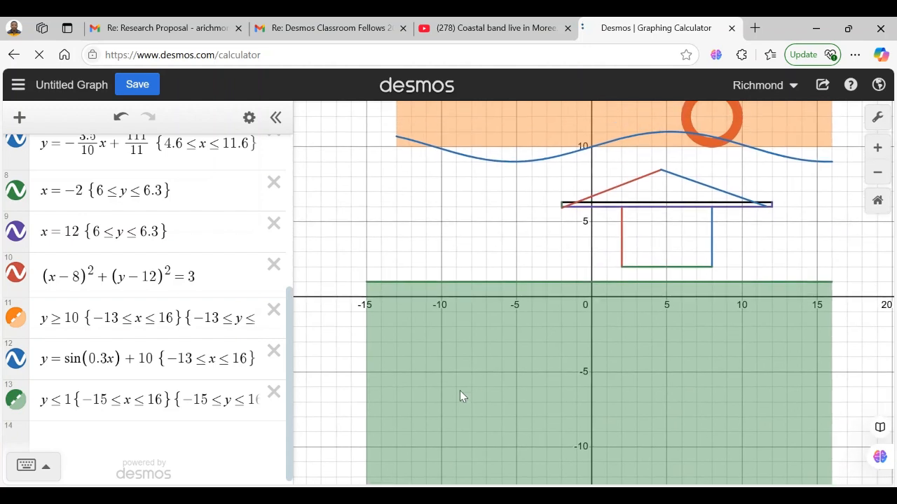
{"action": "left_click", "coordinate": [210, 398]}
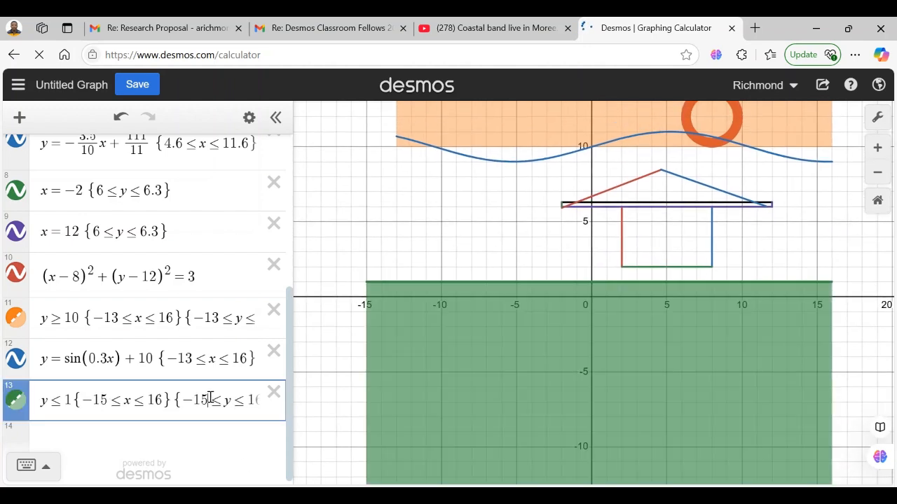
{"action": "key", "text": "BackSpace"}
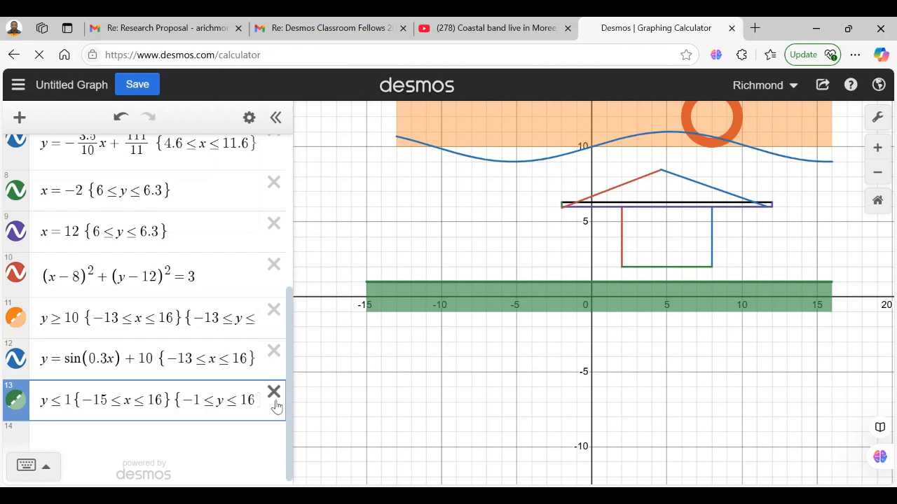
{"action": "left_click", "coordinate": [674, 359]}
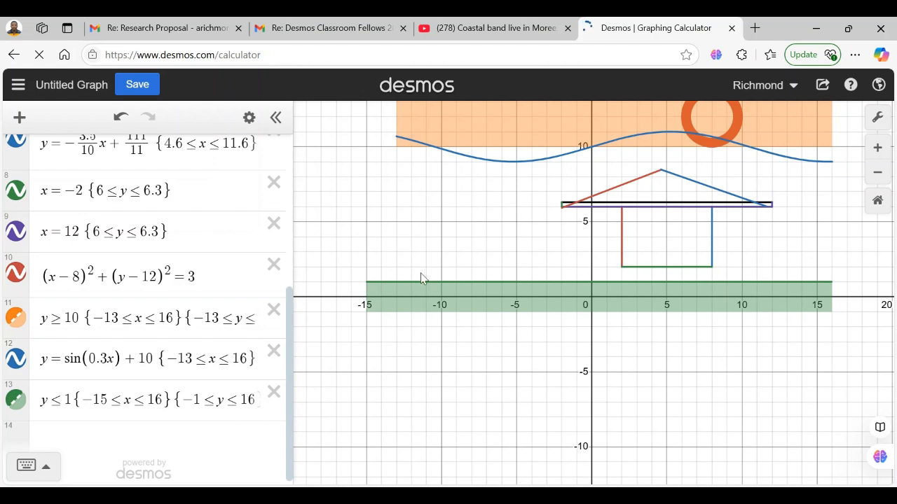
{"action": "left_click_drag", "start_coordinate": [780, 259], "coordinate": [778, 315]}
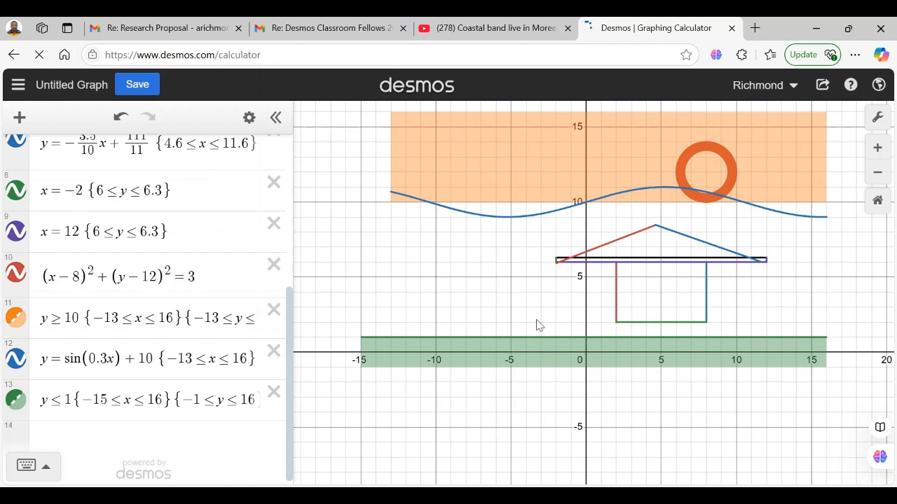
Set the sine curve's line thickness to 2.0 and its line opacity to 1.
{"action": "left_click", "coordinate": [516, 219]}
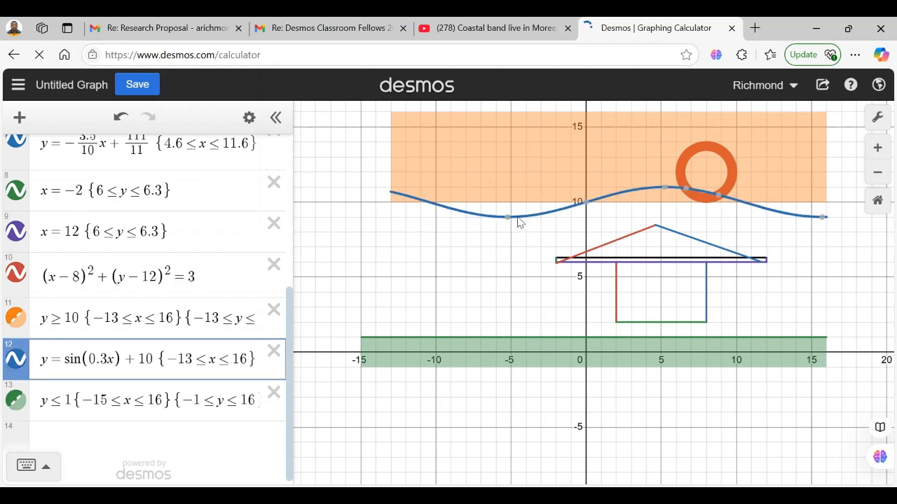
{"action": "left_click", "coordinate": [15, 368]}
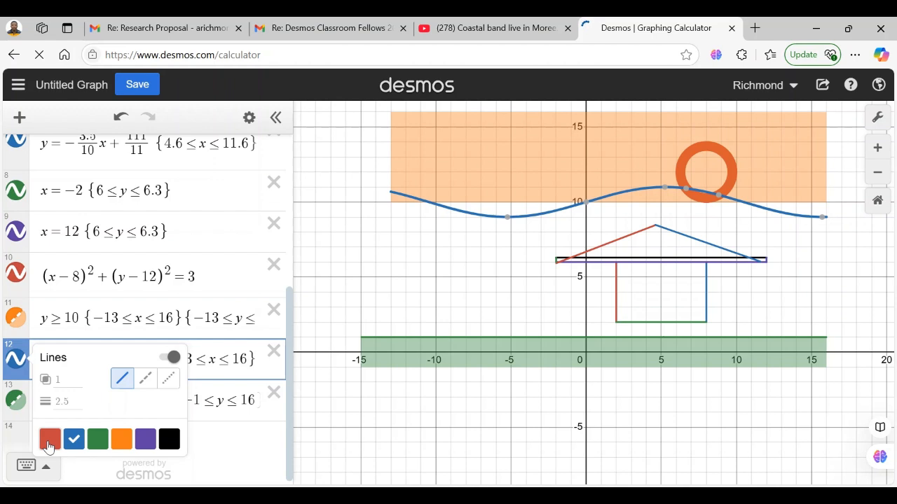
{"action": "left_click", "coordinate": [73, 405]}
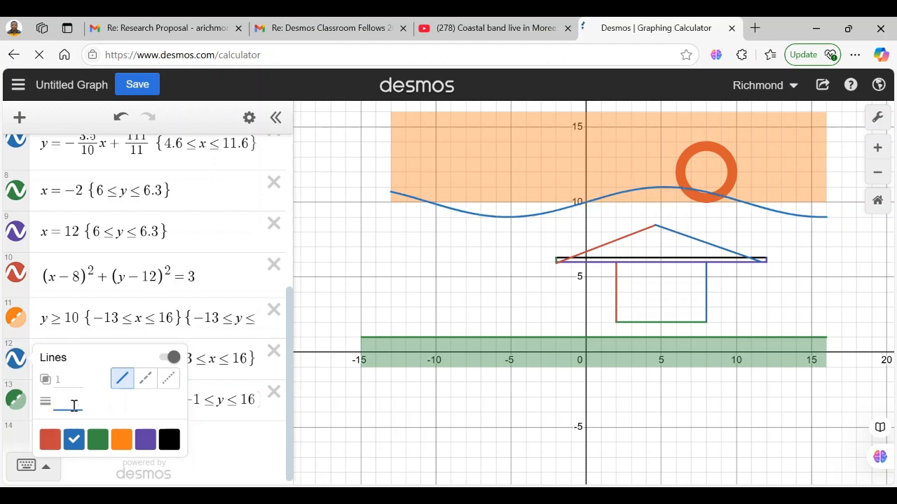
{"action": "type", "text": "2"}
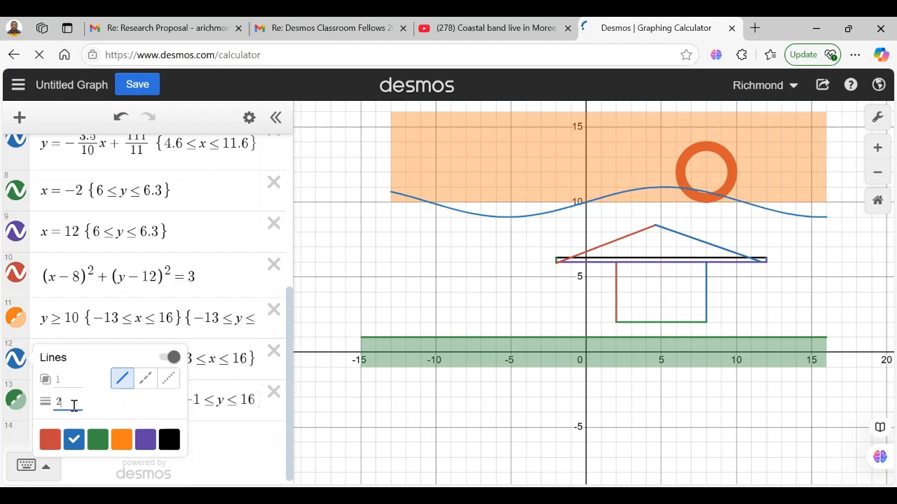
{"action": "type", "text": ".0"}
{"action": "left_click", "coordinate": [103, 416]}
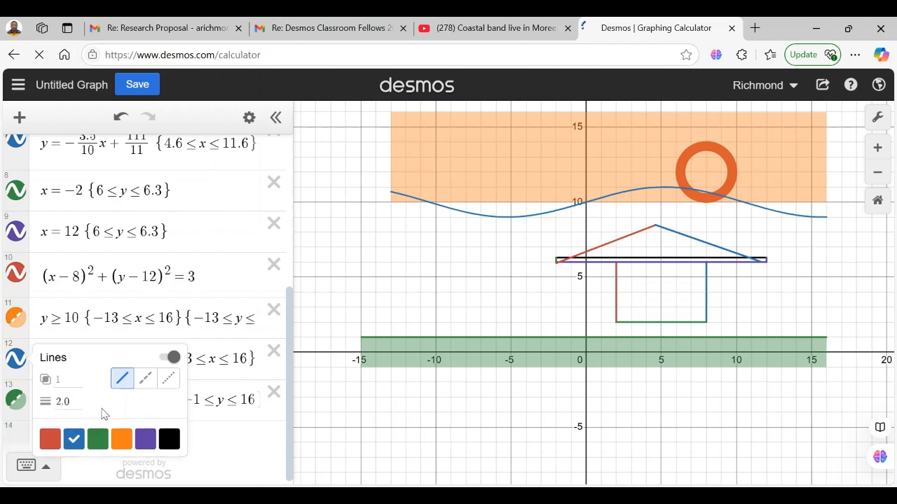
{"action": "left_click", "coordinate": [61, 378]}
{"action": "type", "text": "1"}
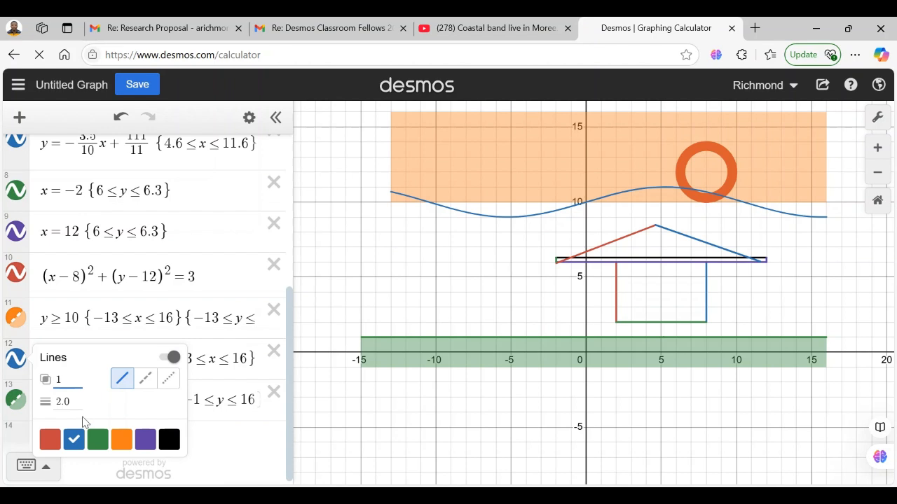
Try line thicknesses of 10 and 9 on the sine curve.
{"action": "left_click", "coordinate": [72, 403]}
{"action": "key", "text": "BackSpace"}
{"action": "key", "text": "BackSpace"}
{"action": "key", "text": "BackSpace"}
{"action": "type", "text": "10"}
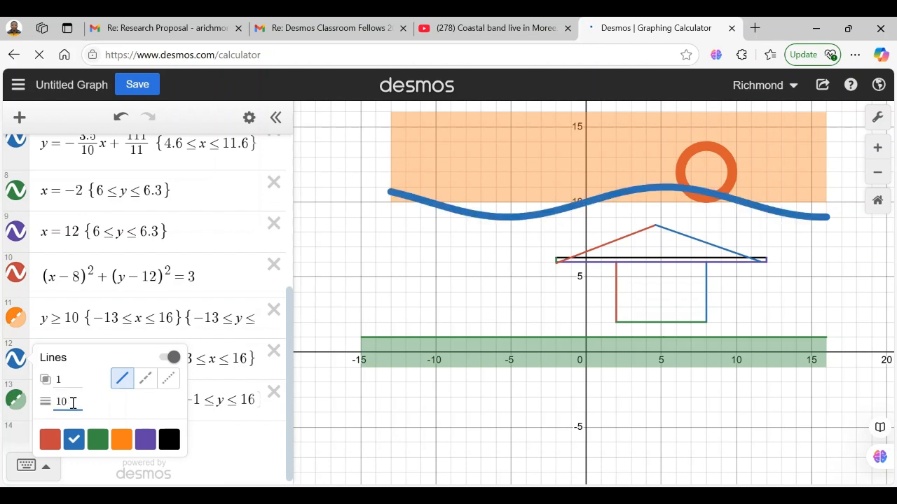
{"action": "key", "text": "BackSpace"}
{"action": "key", "text": "BackSpace"}
{"action": "type", "text": "8"}
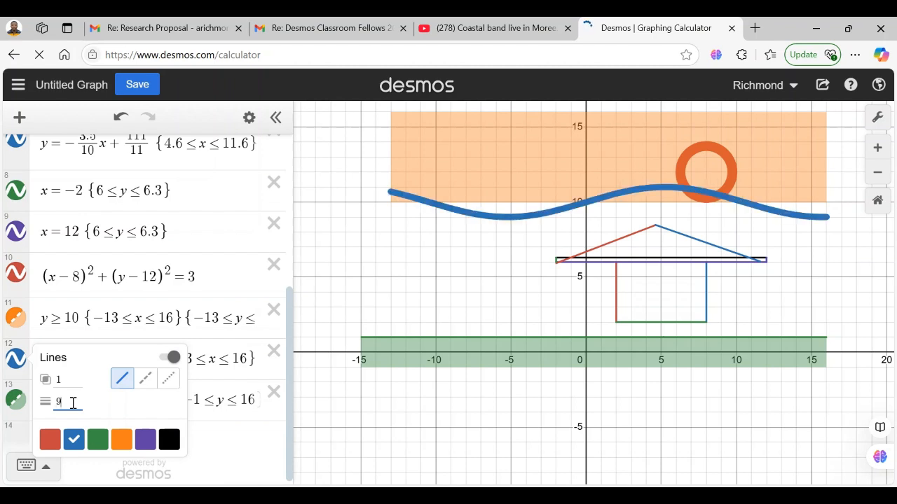
Set the sine curve's line thickness to 7.
{"action": "key", "text": "BackSpace"}
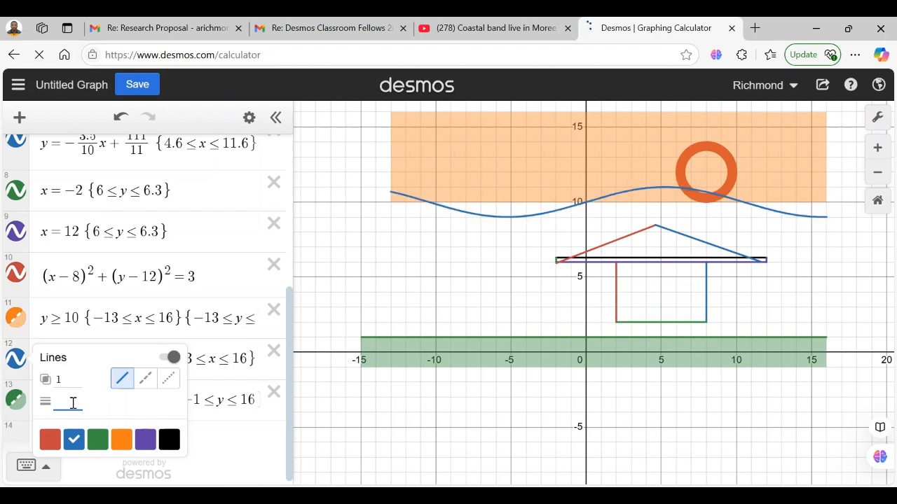
{"action": "type", "text": "8"}
{"action": "key", "text": "BackSpace"}
{"action": "type", "text": "8"}
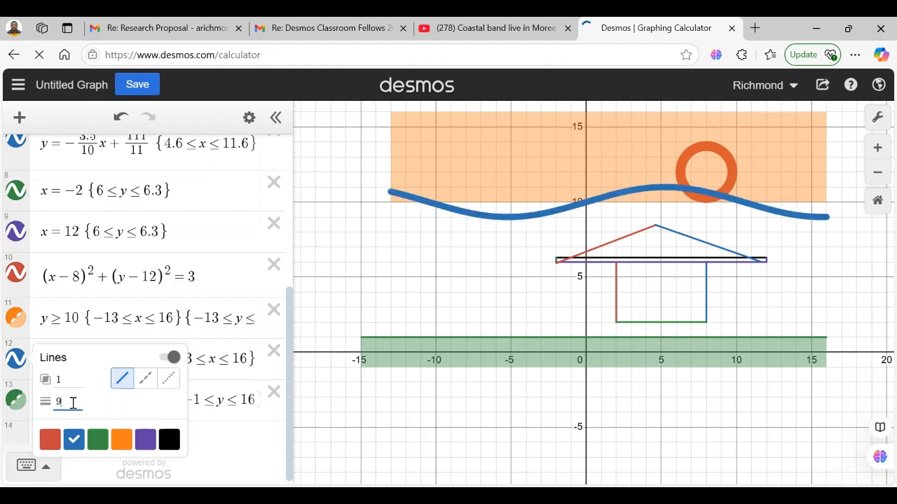
{"action": "key", "text": "BackSpace"}
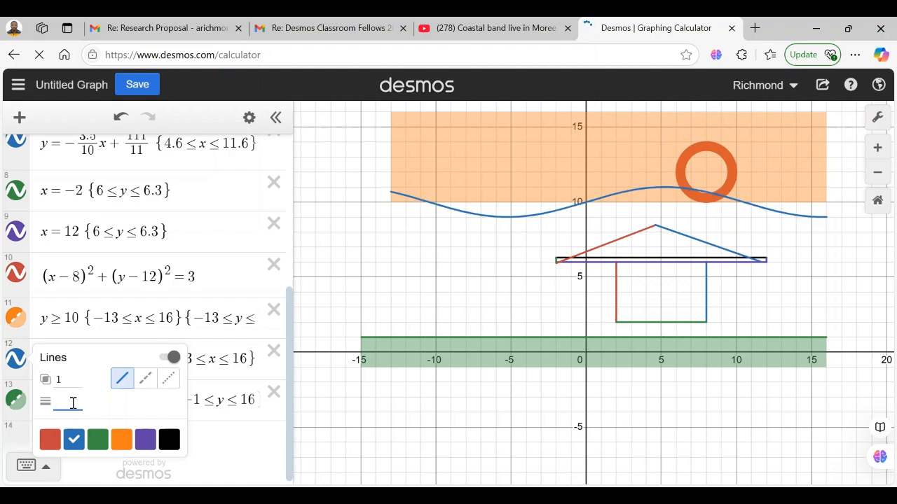
{"action": "type", "text": "7"}
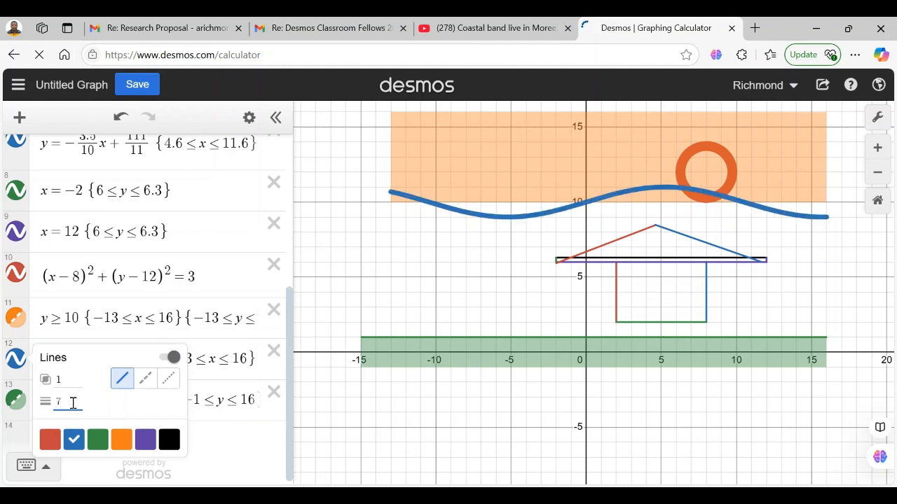
Try the dotted and dashed line styles on the sine curve, and restore the solid style.
{"action": "left_click", "coordinate": [71, 382]}
{"action": "left_click", "coordinate": [171, 381]}
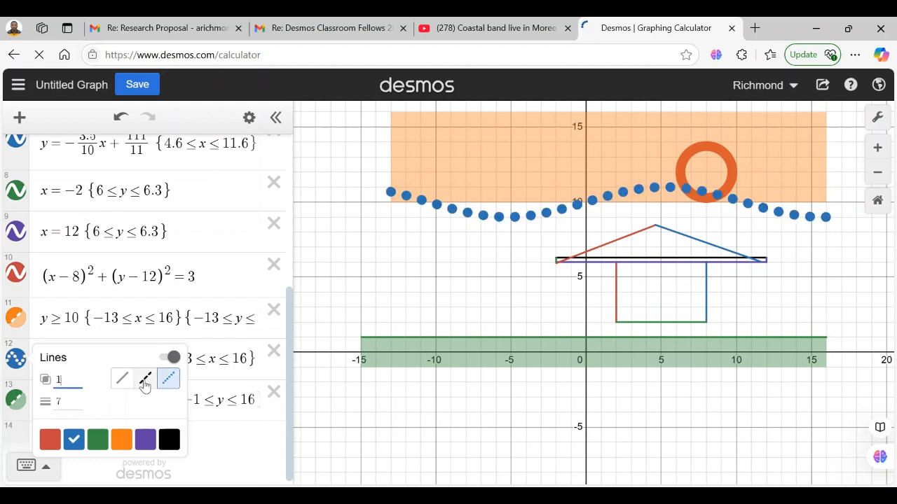
{"action": "left_click", "coordinate": [145, 382]}
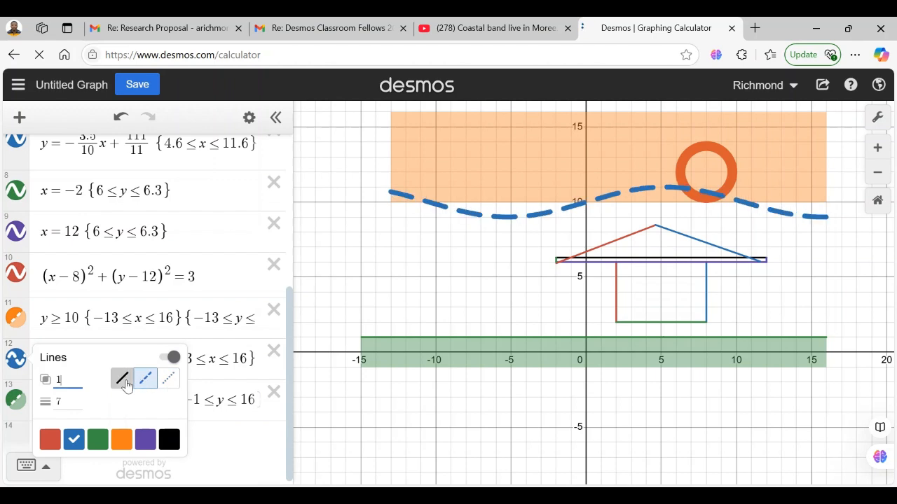
{"action": "left_click", "coordinate": [123, 379]}
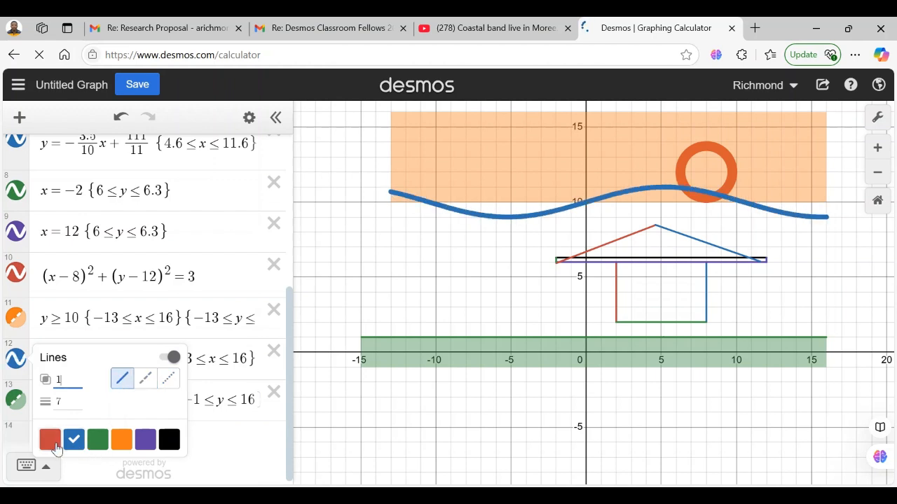
Set the sine curve's line opacity to 0.5.
{"action": "left_click", "coordinate": [66, 384]}
{"action": "key", "text": "BackSpace"}
{"action": "type", "text": "1"}
{"action": "left_click", "coordinate": [70, 401]}
{"action": "left_click", "coordinate": [66, 377]}
{"action": "key", "text": "BackSpace"}
{"action": "type", "text": "0.5"}
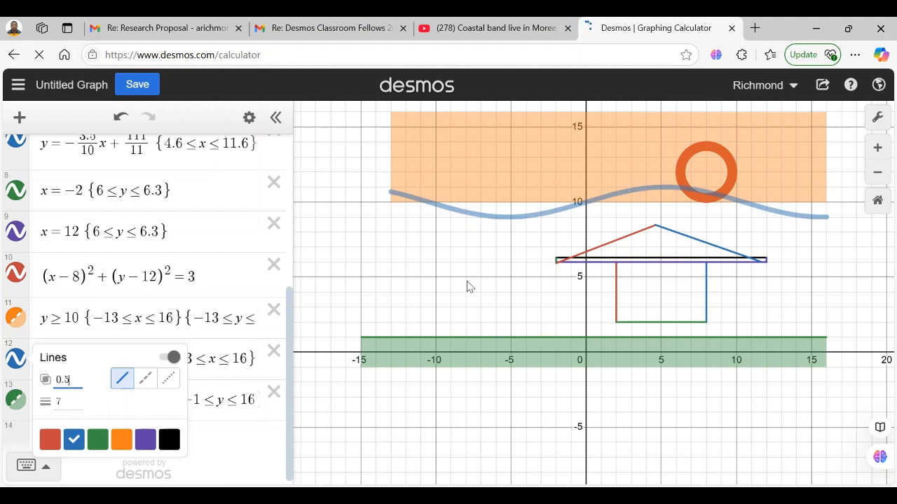
{"action": "left_click", "coordinate": [459, 219]}
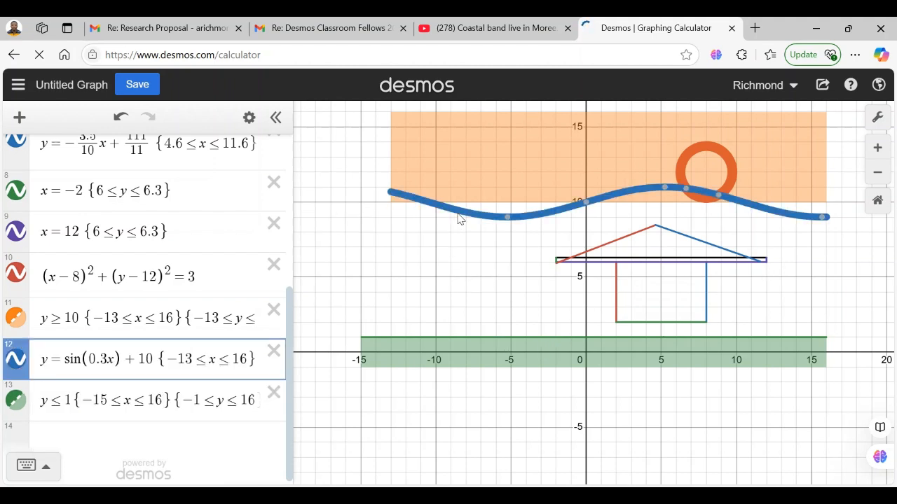
{"action": "left_click", "coordinate": [16, 359]}
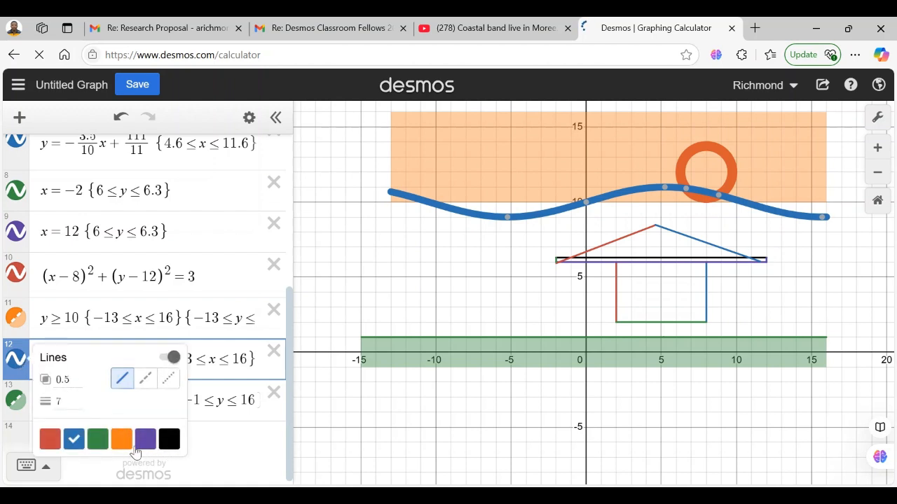
{"action": "left_click", "coordinate": [220, 454]}
{"action": "left_click", "coordinate": [220, 452]}
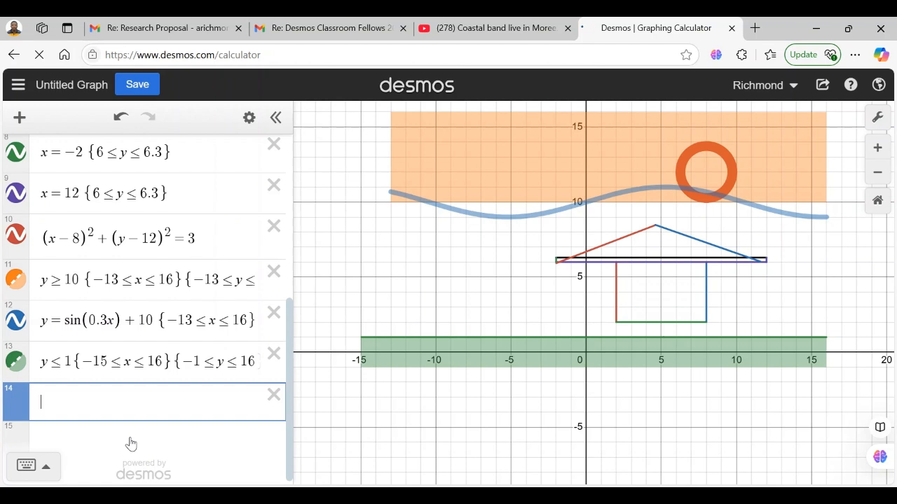
{"action": "left_click", "coordinate": [409, 354]}
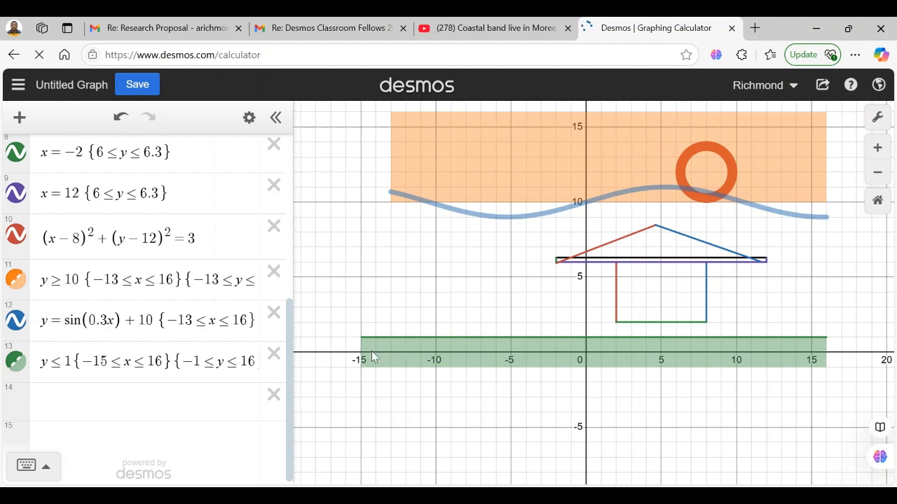
{"action": "left_click", "coordinate": [17, 365]}
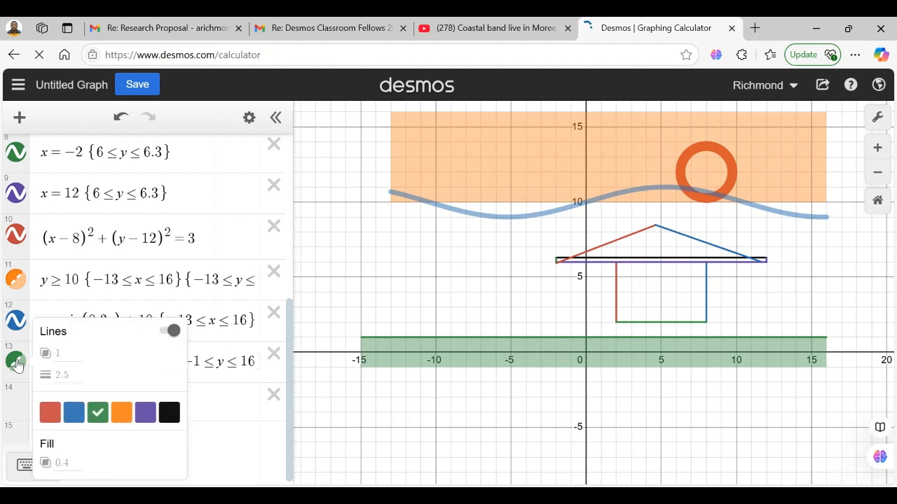
{"action": "left_click", "coordinate": [240, 429]}
{"action": "left_click", "coordinate": [240, 429]}
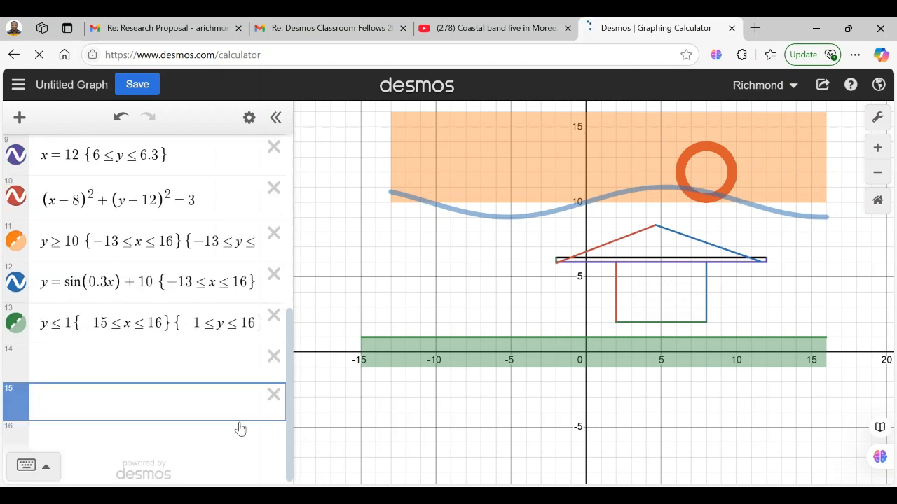
{"action": "left_click", "coordinate": [192, 365]}
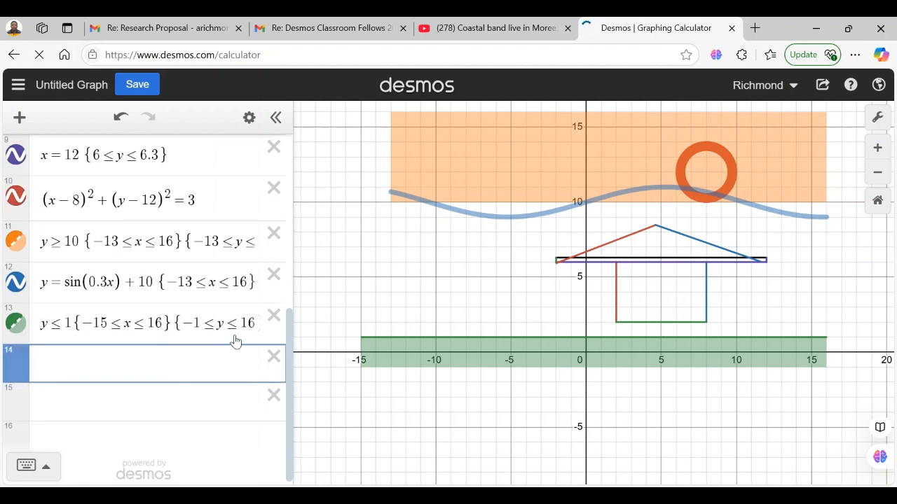
Set the line thickness of the green ground strip inequality to 0.5.
{"action": "left_click", "coordinate": [17, 323]}
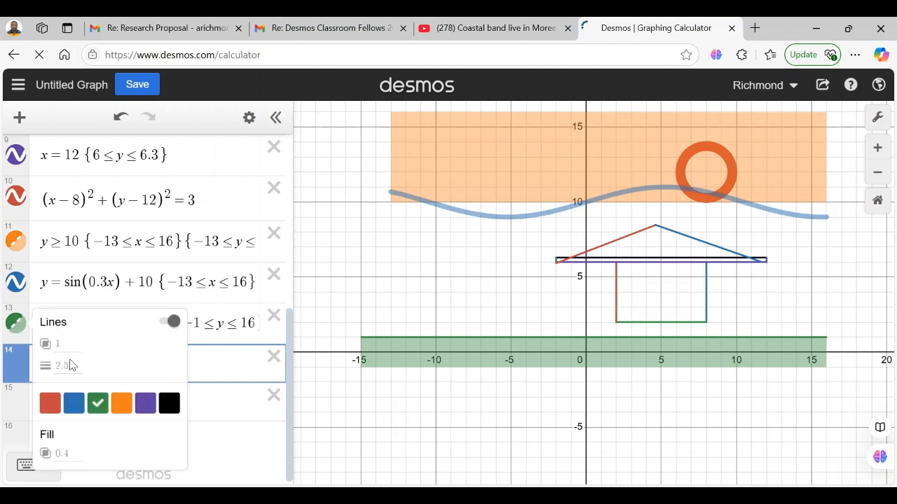
{"action": "left_click", "coordinate": [74, 365]}
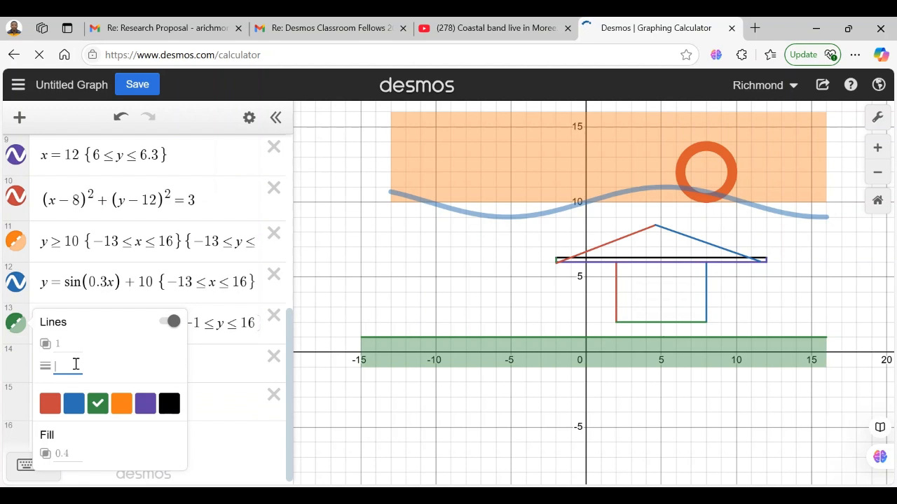
{"action": "type", "text": "0"}
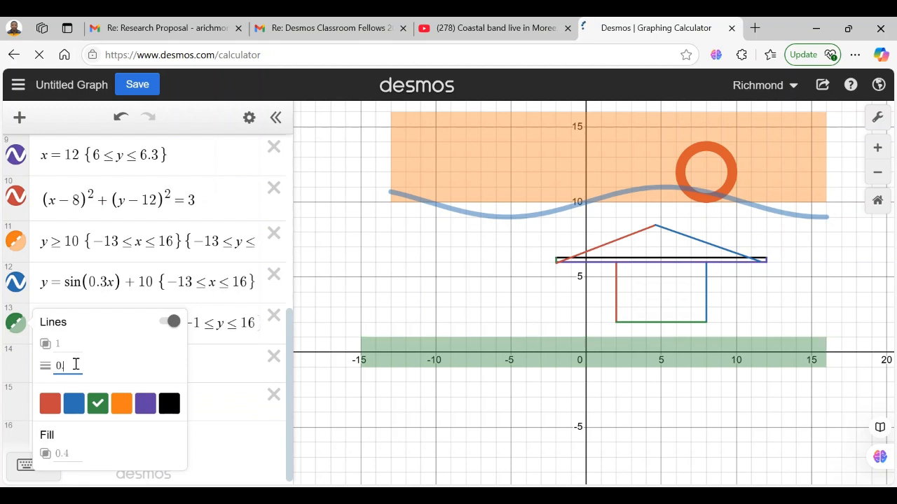
{"action": "type", "text": ".5"}
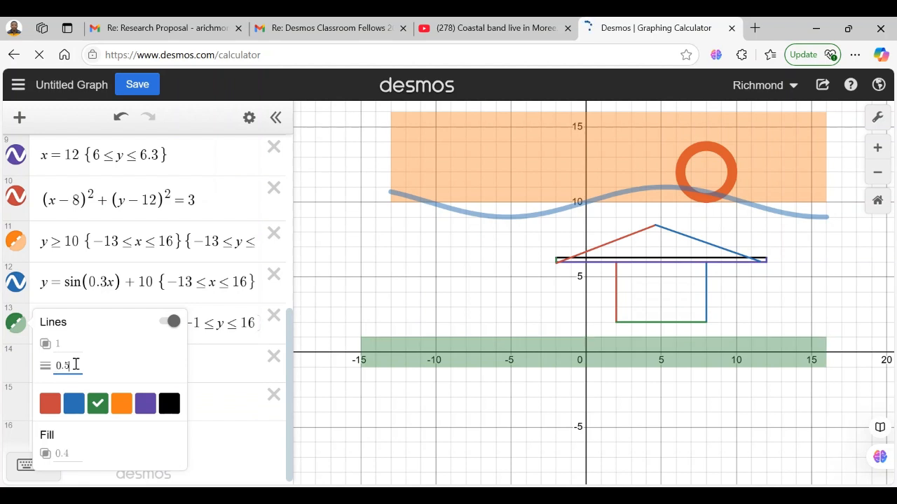
{"action": "left_click", "coordinate": [370, 306]}
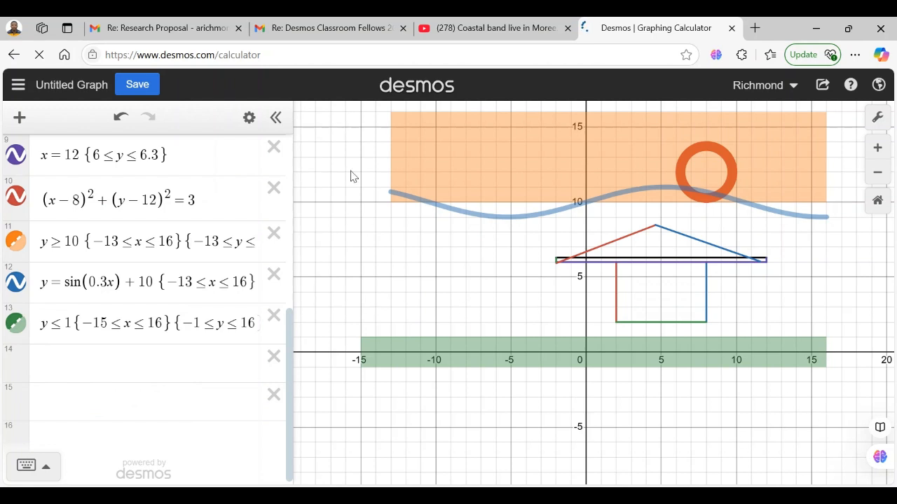
Hide the grid, the x-axis, the y-axis and the axis numbers so only the house scene is displayed.
{"action": "left_click_drag", "start_coordinate": [352, 174], "coordinate": [336, 175]}
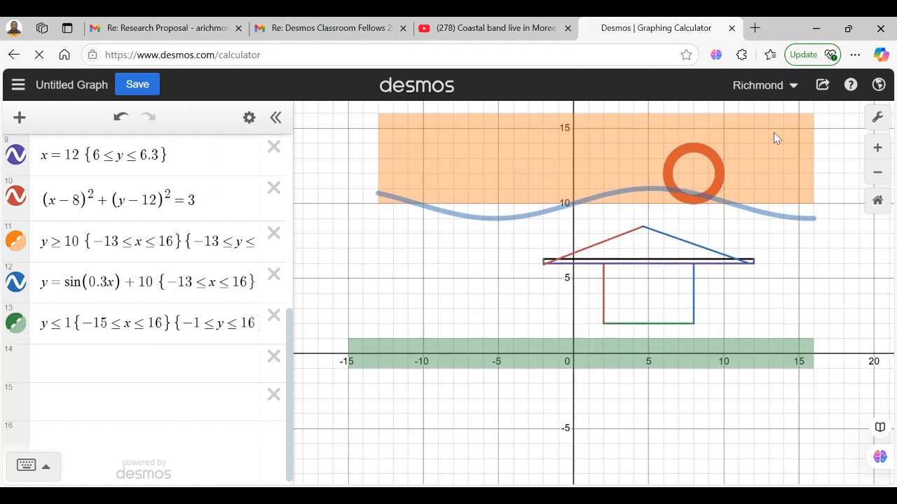
{"action": "left_click", "coordinate": [877, 121]}
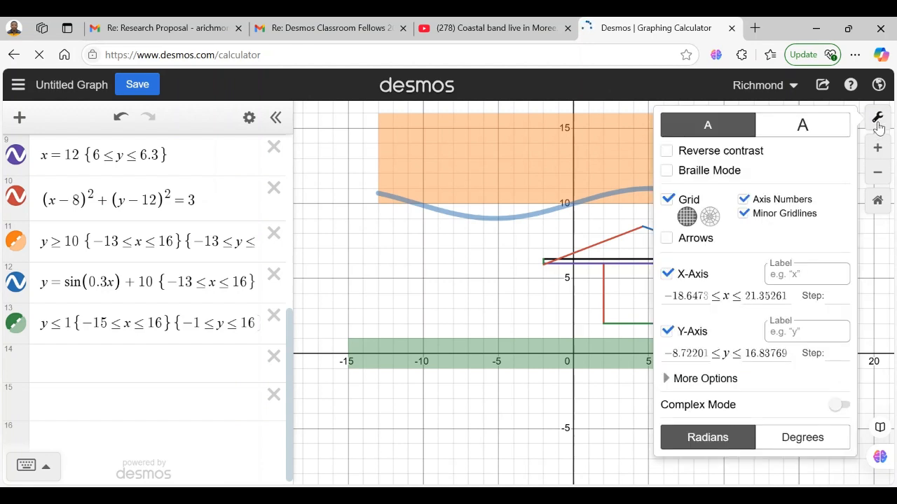
{"action": "left_click", "coordinate": [670, 201]}
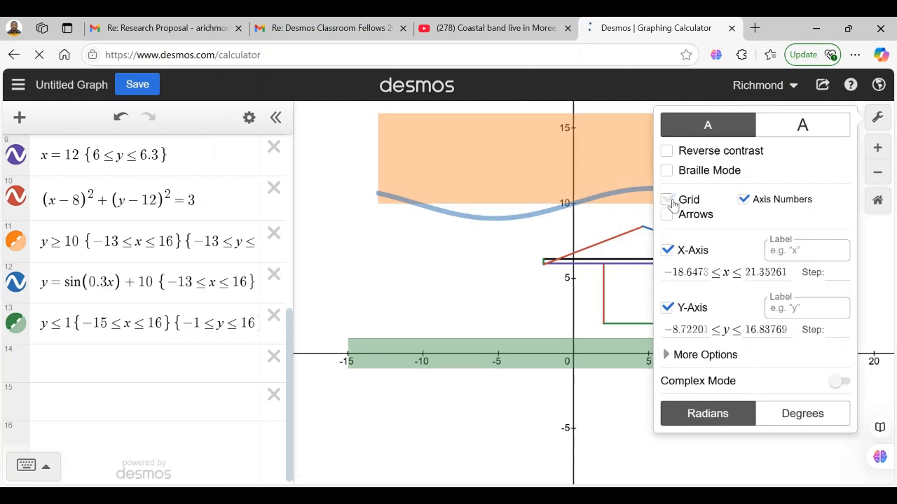
{"action": "left_click", "coordinate": [666, 250]}
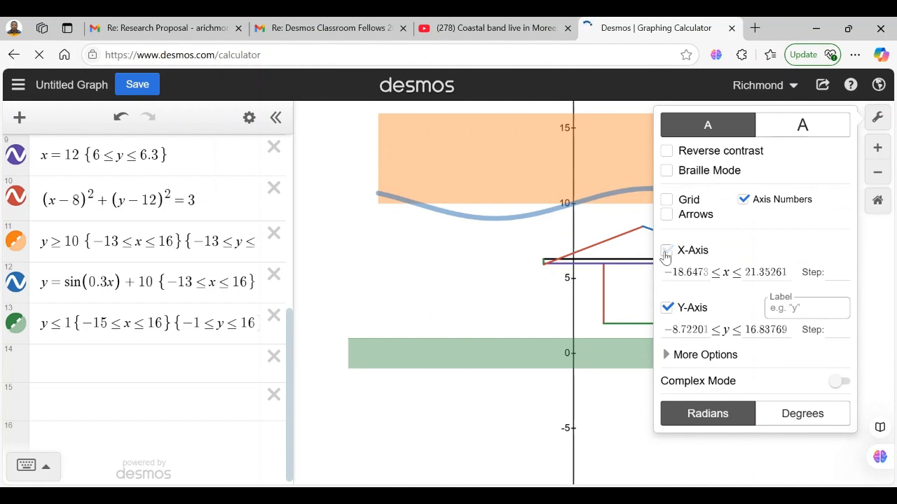
{"action": "left_click", "coordinate": [667, 308]}
{"action": "left_click", "coordinate": [741, 201]}
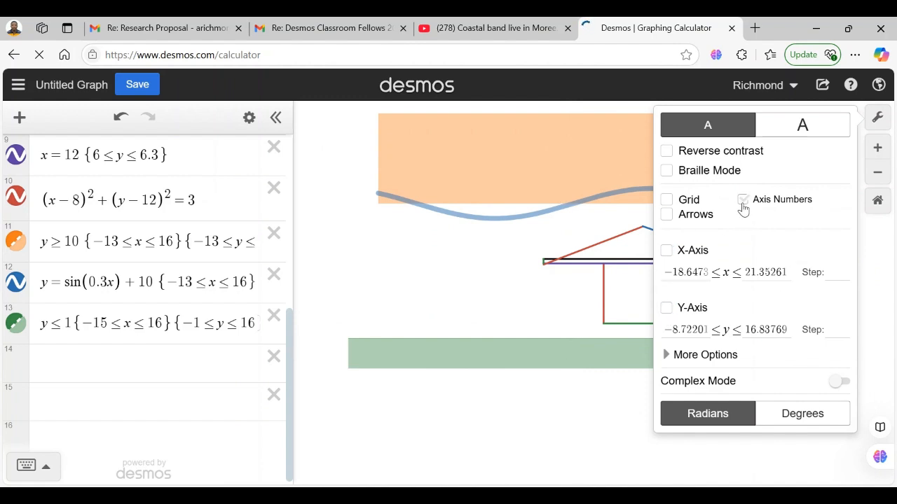
{"action": "left_click", "coordinate": [474, 253]}
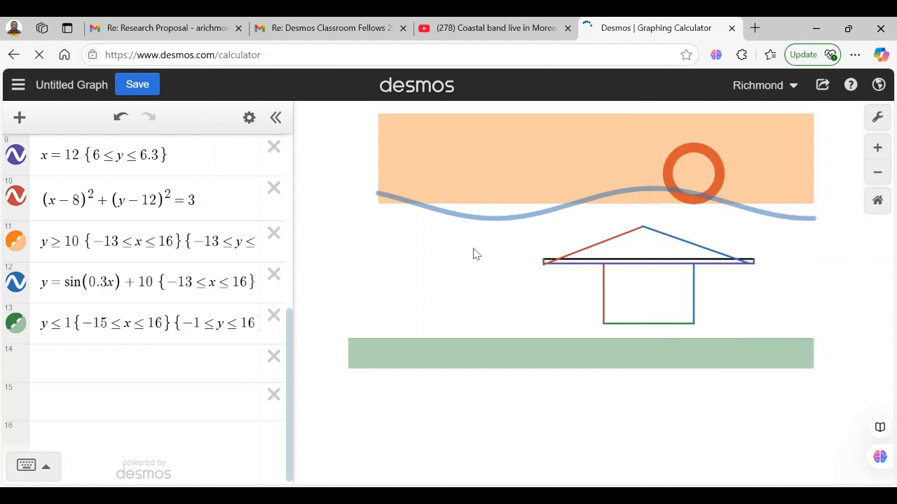
{"action": "left_click_drag", "start_coordinate": [807, 269], "coordinate": [792, 288]}
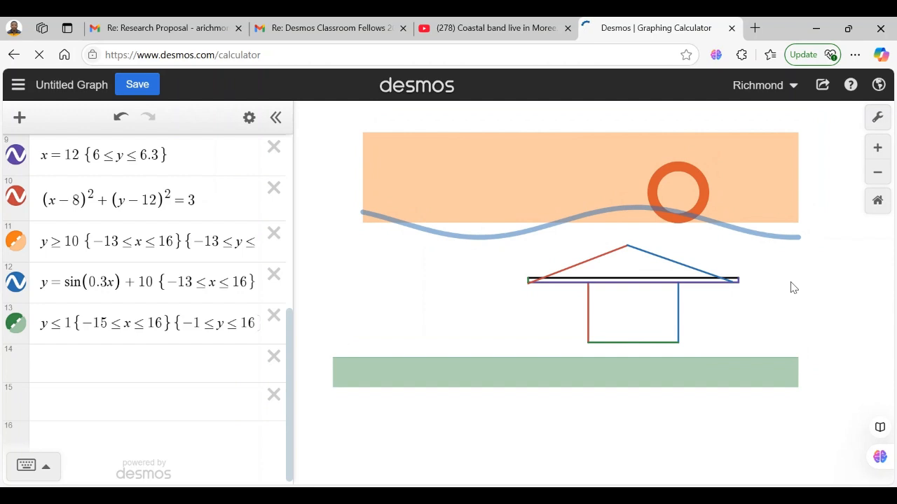